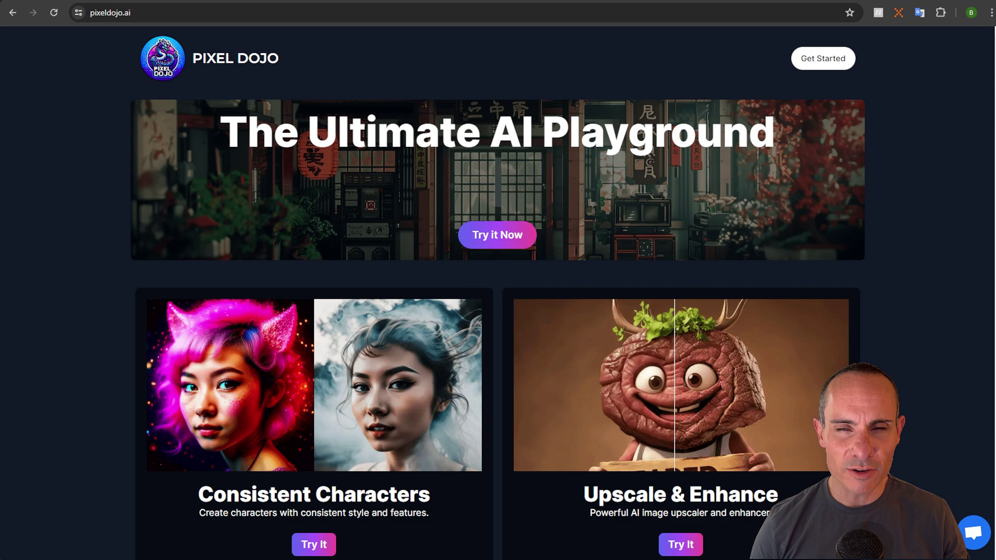
- Go from the Get Started dashboard into the AI Image Creator tool
{"action": "scroll", "coordinate": [498, 291], "scroll_direction": "down", "scroll_amount": 10}
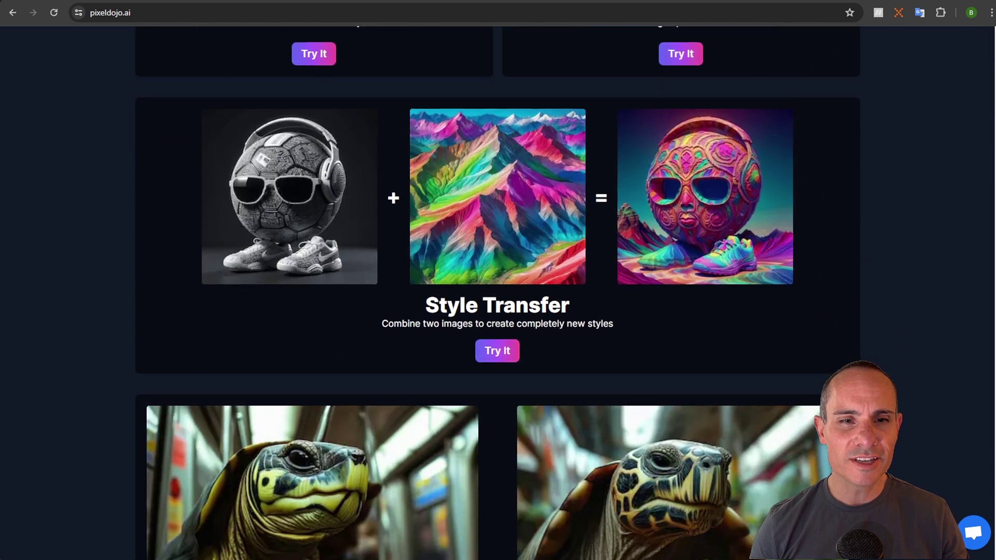
{"action": "scroll", "coordinate": [498, 291], "scroll_direction": "up", "scroll_amount": 10}
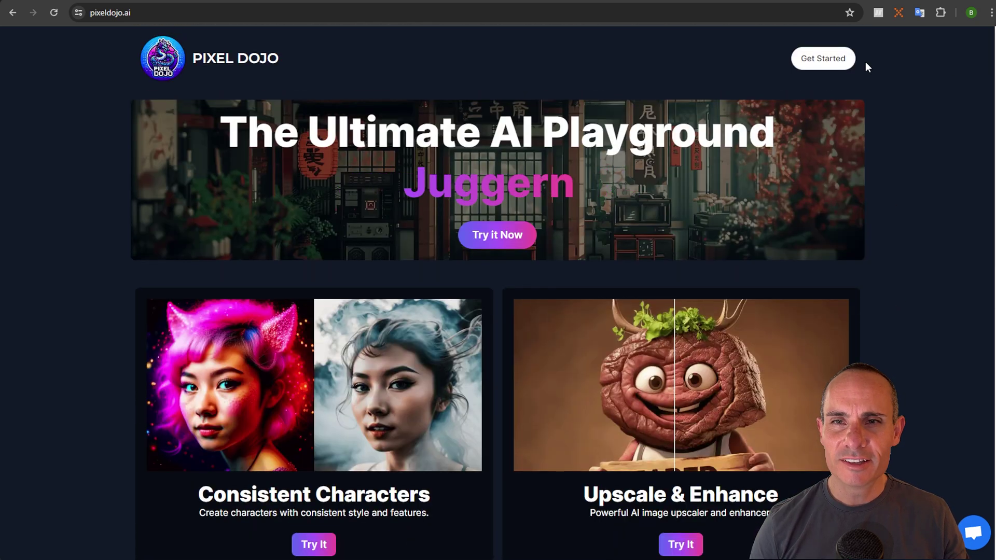
{"action": "left_click", "coordinate": [823, 60]}
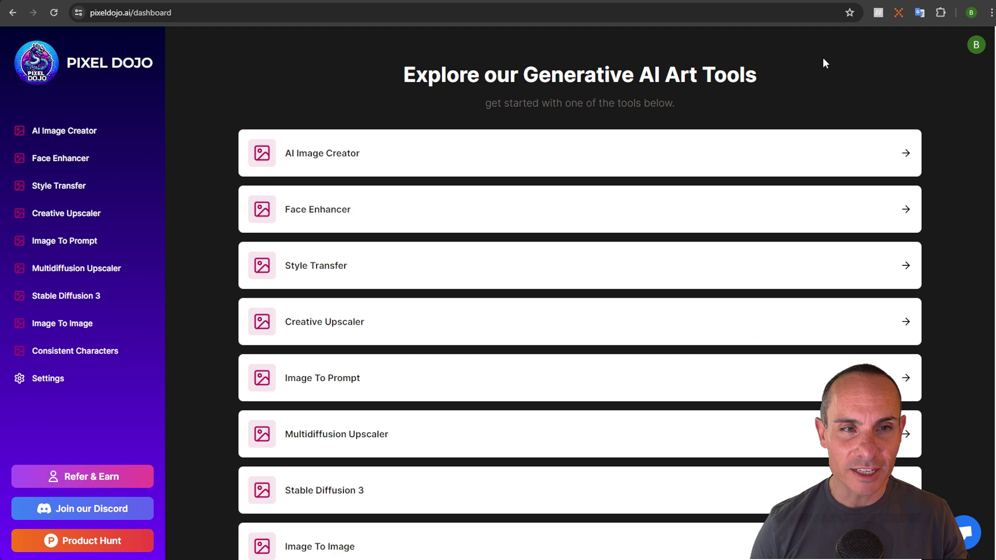
{"action": "left_click", "coordinate": [84, 134]}
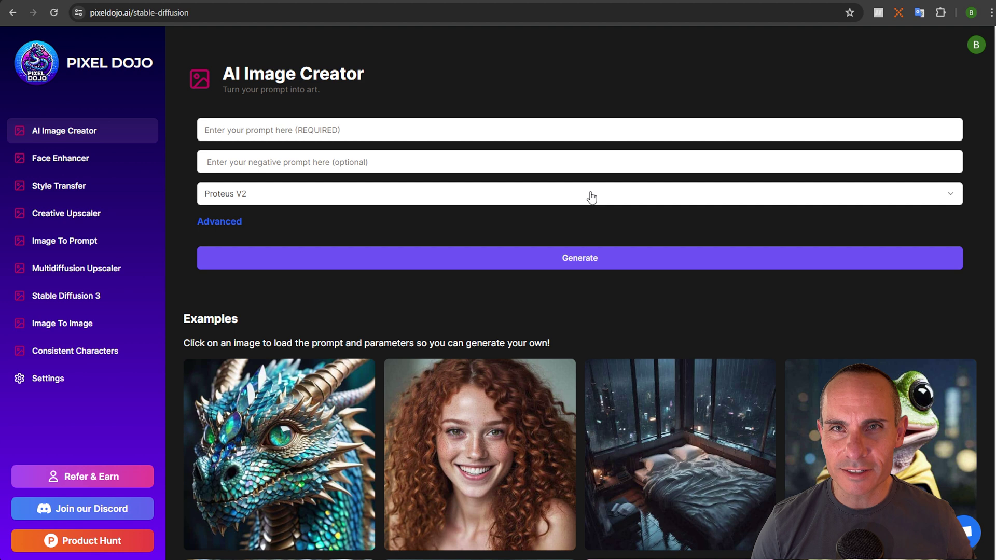
- Browse the image model list, keep Proteus V2, and scroll down to the example images
{"action": "left_click", "coordinate": [592, 196]}
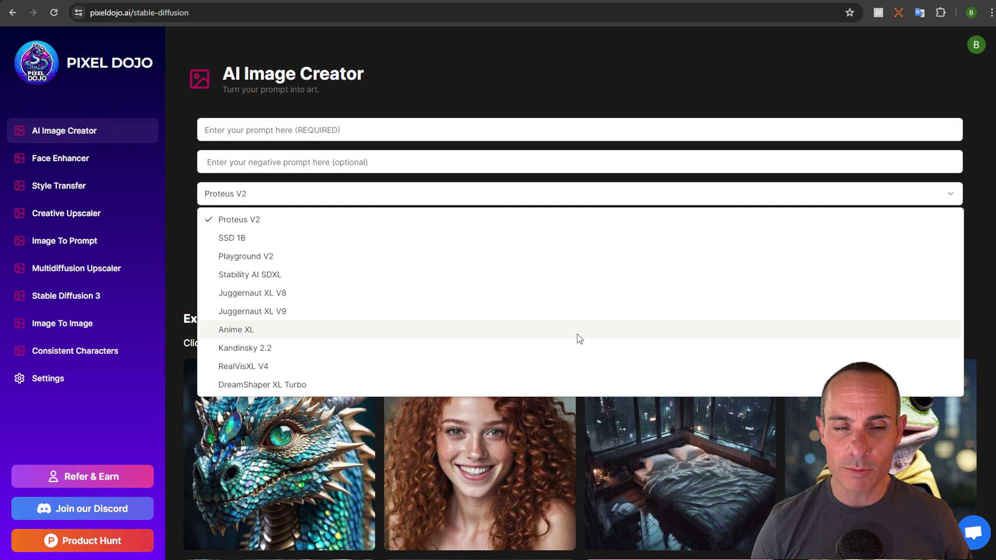
{"action": "left_click", "coordinate": [666, 85]}
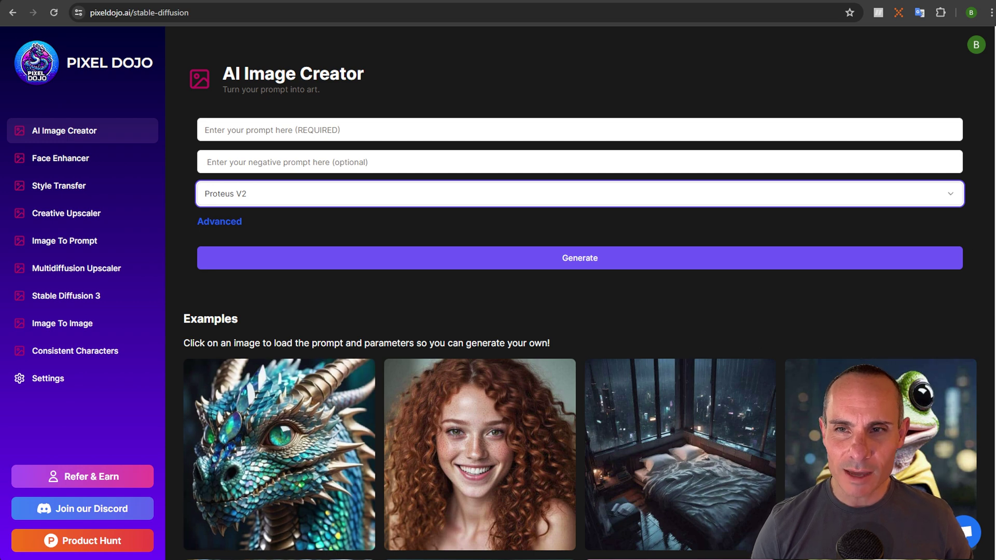
{"action": "scroll", "coordinate": [586, 293], "scroll_direction": "down", "scroll_amount": 8}
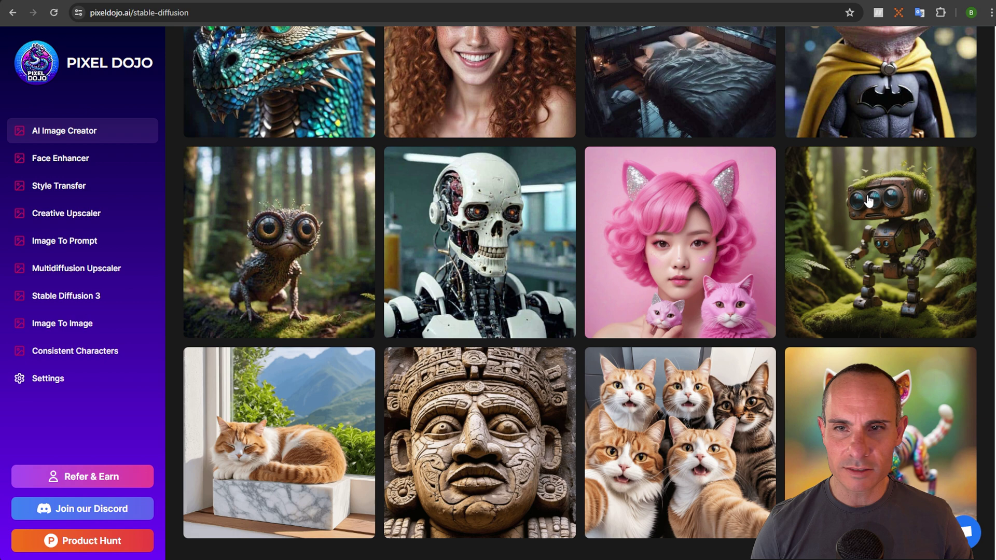
- Load the forest robot example with Juggernaut XL V8, check Advanced settings, and generate two images
{"action": "left_click", "coordinate": [880, 242]}
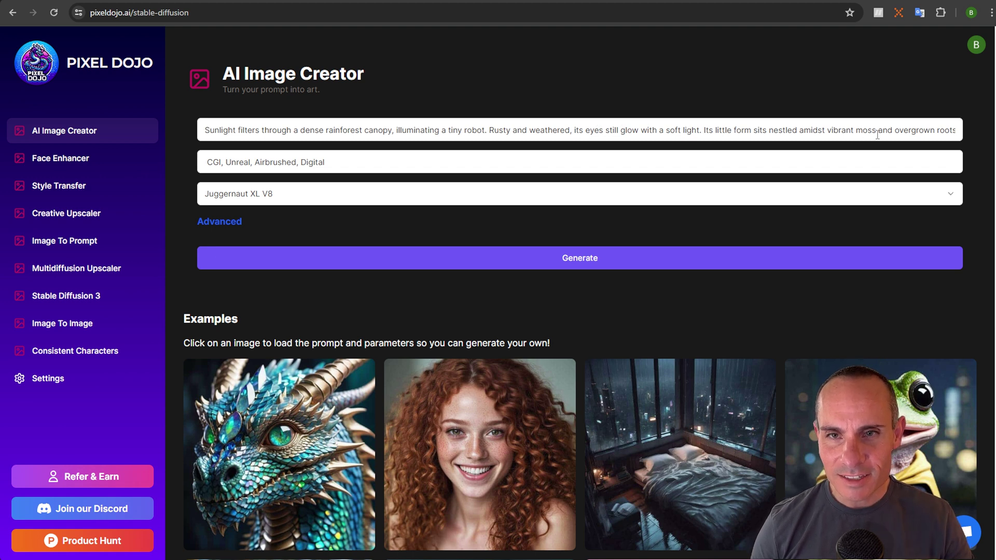
{"action": "left_click_drag", "start_coordinate": [843, 132], "coordinate": [965, 140]}
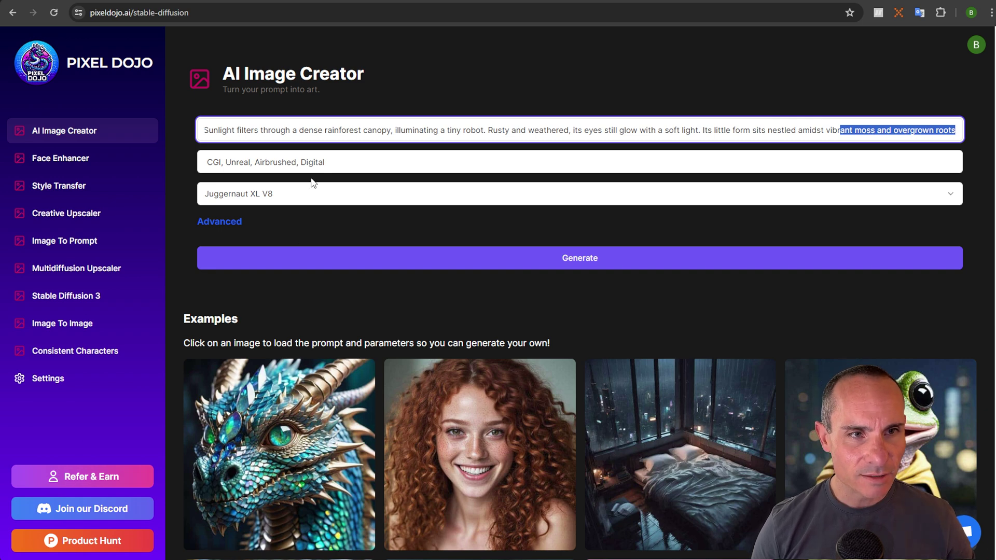
{"action": "left_click", "coordinate": [237, 224]}
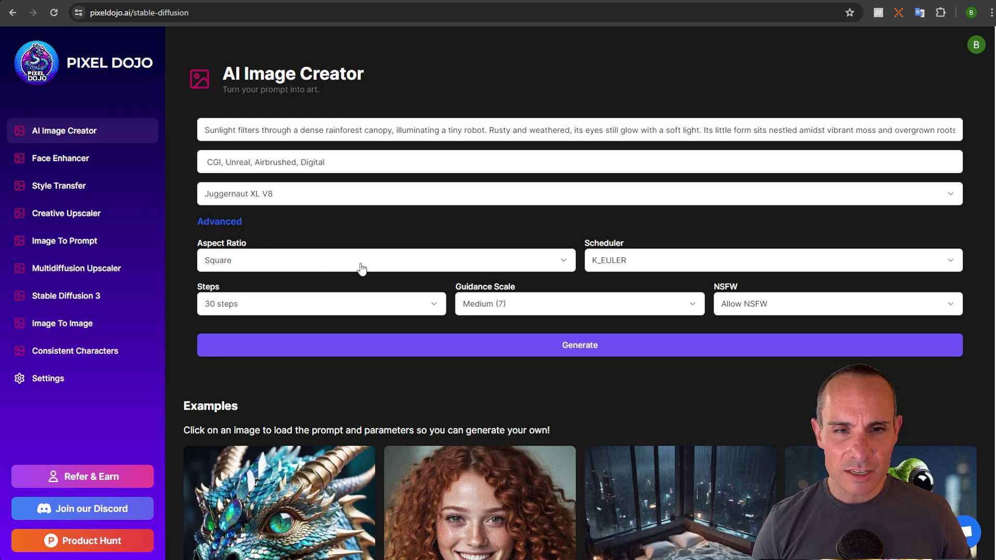
{"action": "left_click", "coordinate": [596, 346]}
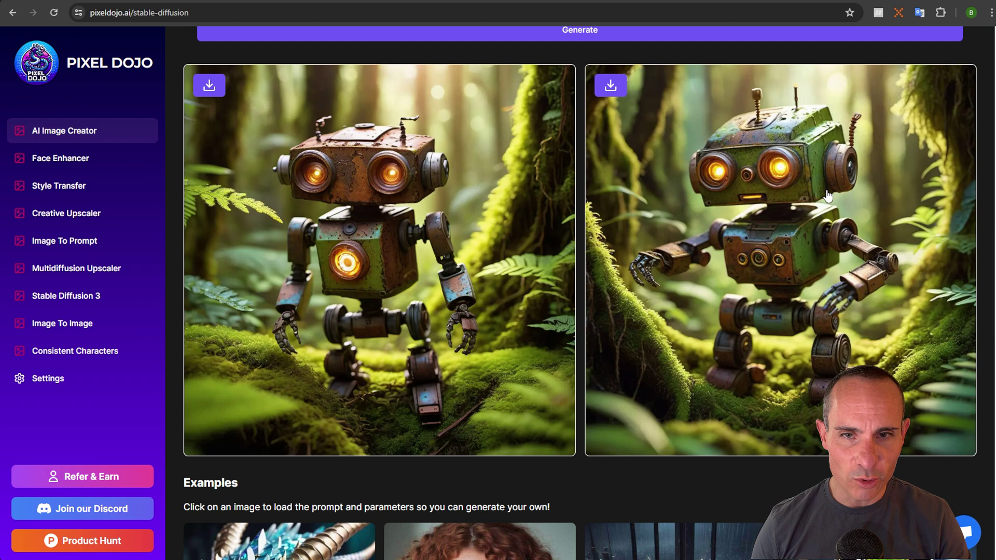
- View the green robot-among-ferns image at full size, then download it
{"action": "left_click", "coordinate": [791, 225]}
{"action": "left_click", "coordinate": [506, 225]}
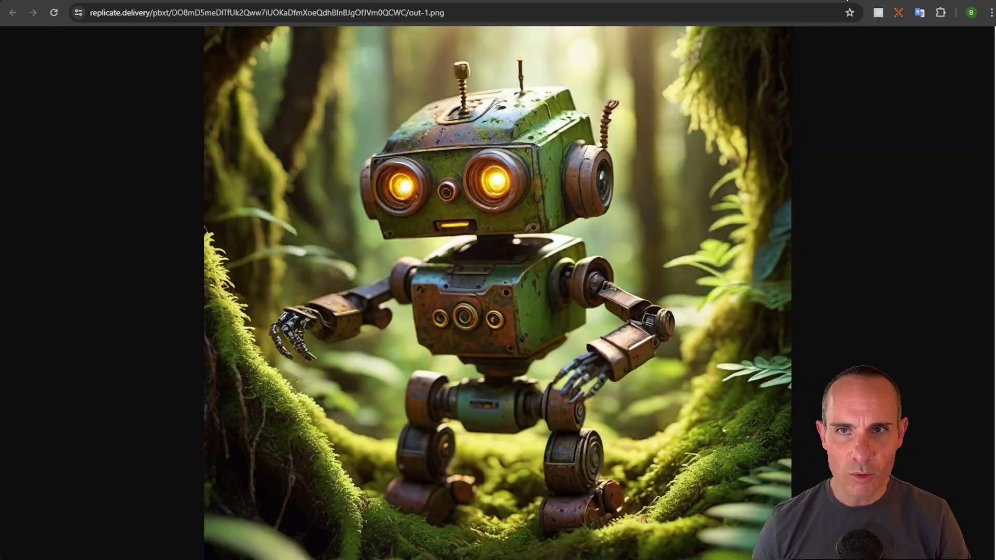
{"action": "key", "text": "alt+Left"}
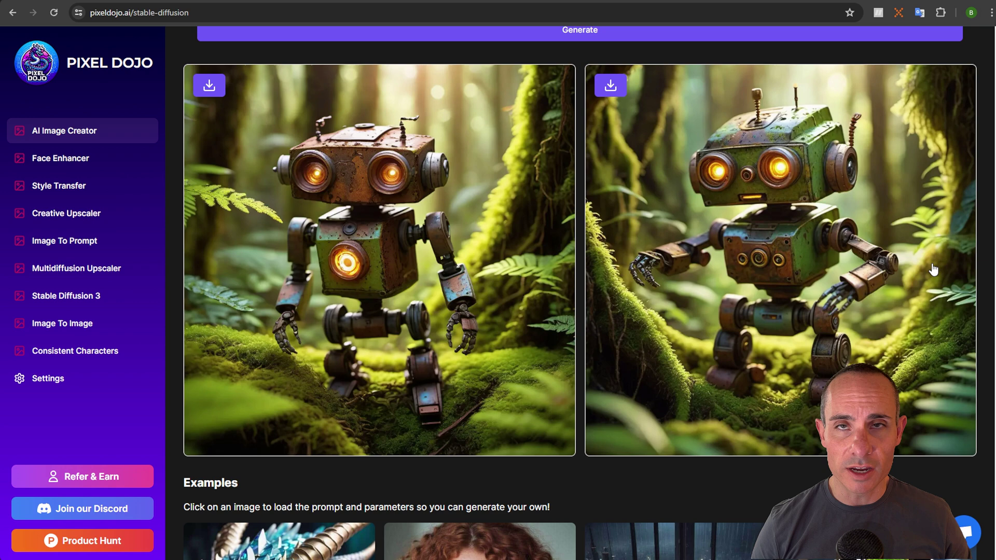
{"action": "scroll", "coordinate": [857, 341], "scroll_direction": "up", "scroll_amount": 5}
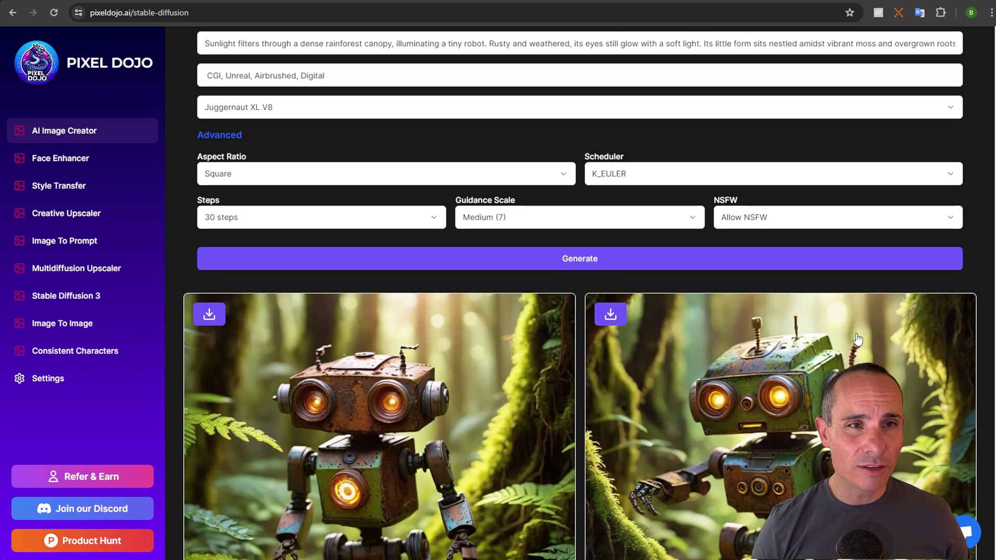
{"action": "scroll", "coordinate": [858, 340], "scroll_direction": "down", "scroll_amount": 5}
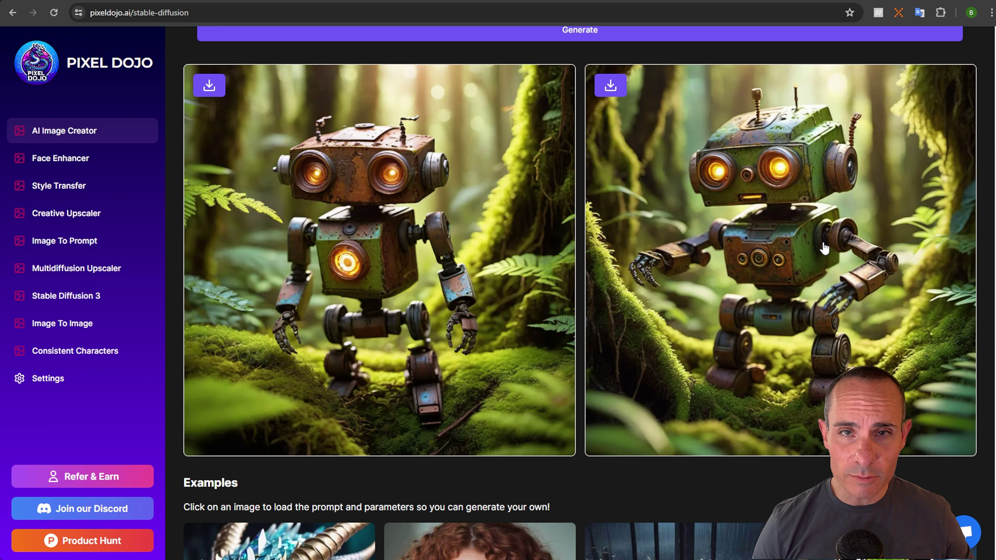
{"action": "left_click", "coordinate": [612, 92]}
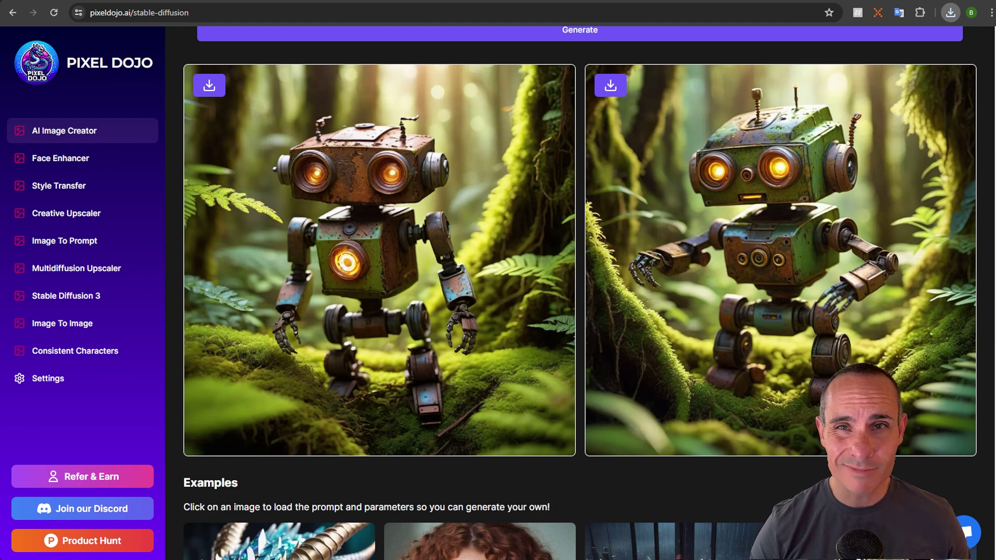
- Enhance the face in the All Your Tech AI sign portrait at the 0.6 setting
{"action": "left_click", "coordinate": [77, 165]}
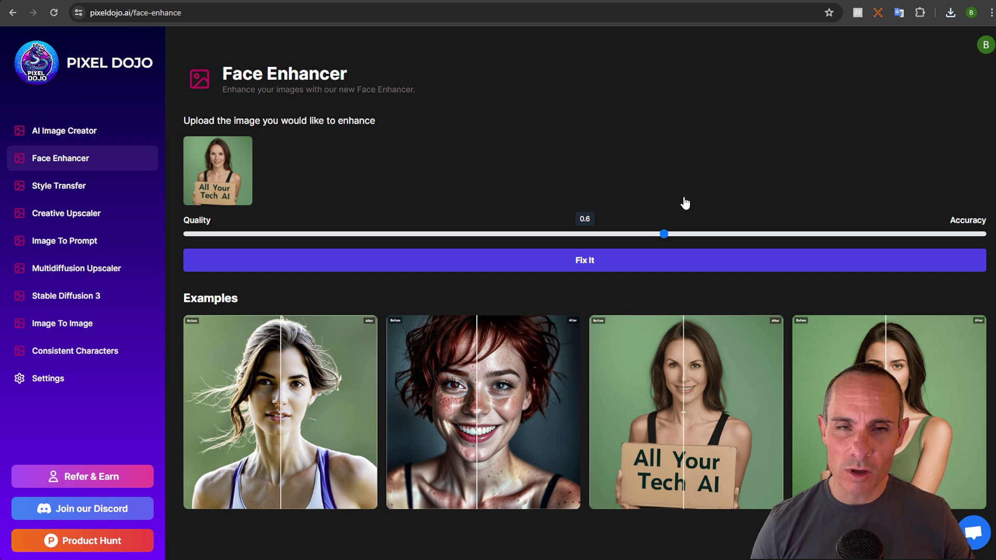
{"action": "left_click", "coordinate": [590, 261]}
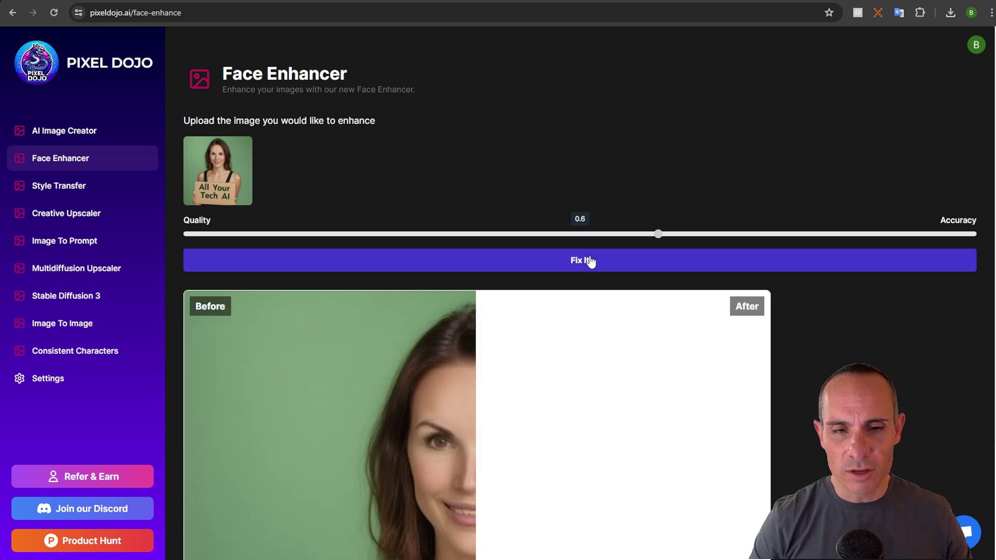
- Sweep the Before/After divider across the portrait to compare original and enhanced faces
{"action": "scroll", "coordinate": [594, 173], "scroll_direction": "down", "scroll_amount": 4}
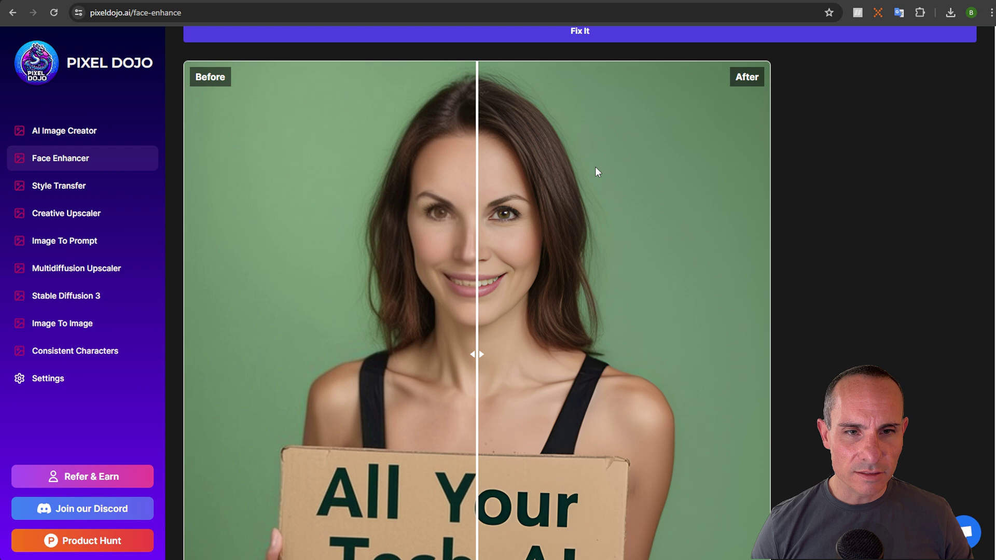
{"action": "scroll", "coordinate": [606, 278], "scroll_direction": "down", "scroll_amount": 1}
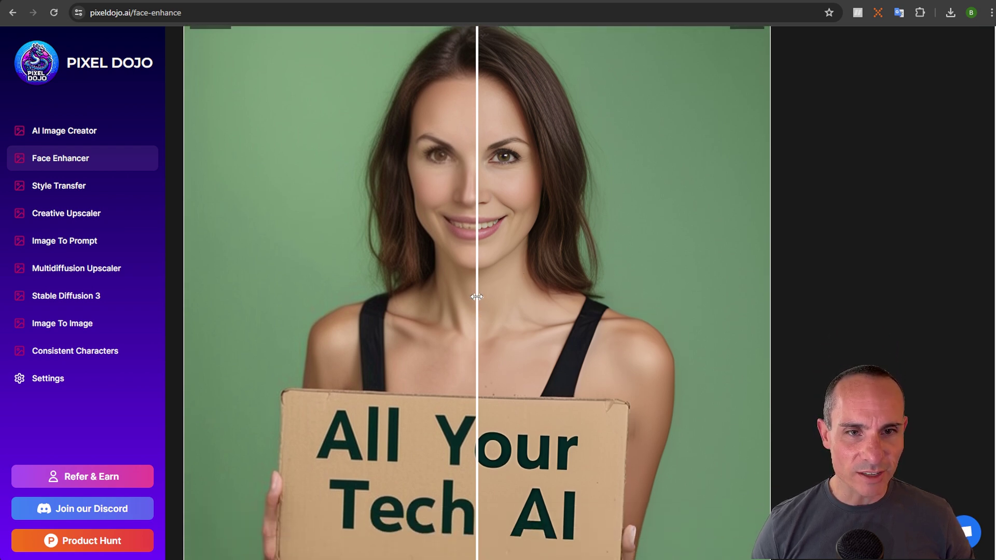
{"action": "left_click_drag", "start_coordinate": [476, 296], "coordinate": [662, 282]}
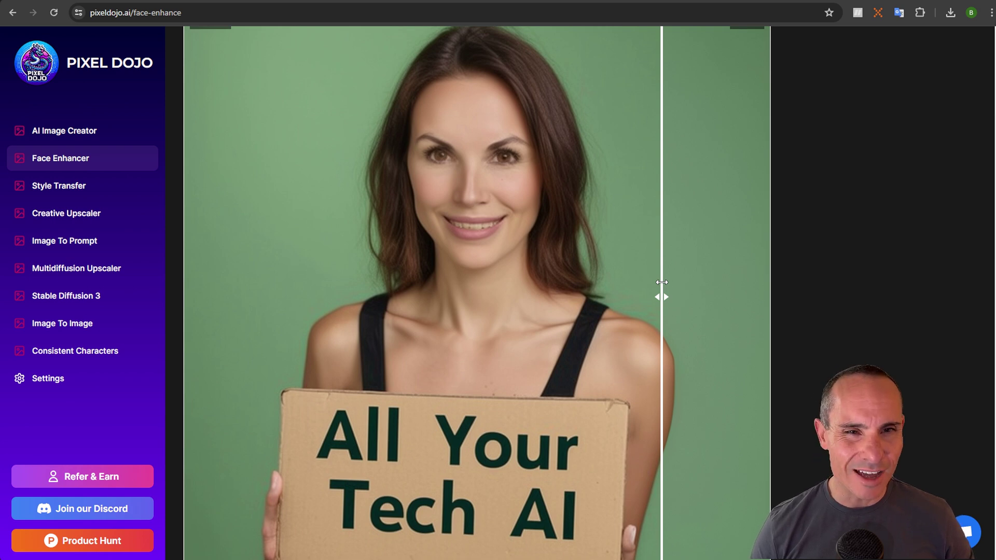
{"action": "left_click_drag", "start_coordinate": [662, 282], "coordinate": [355, 261]}
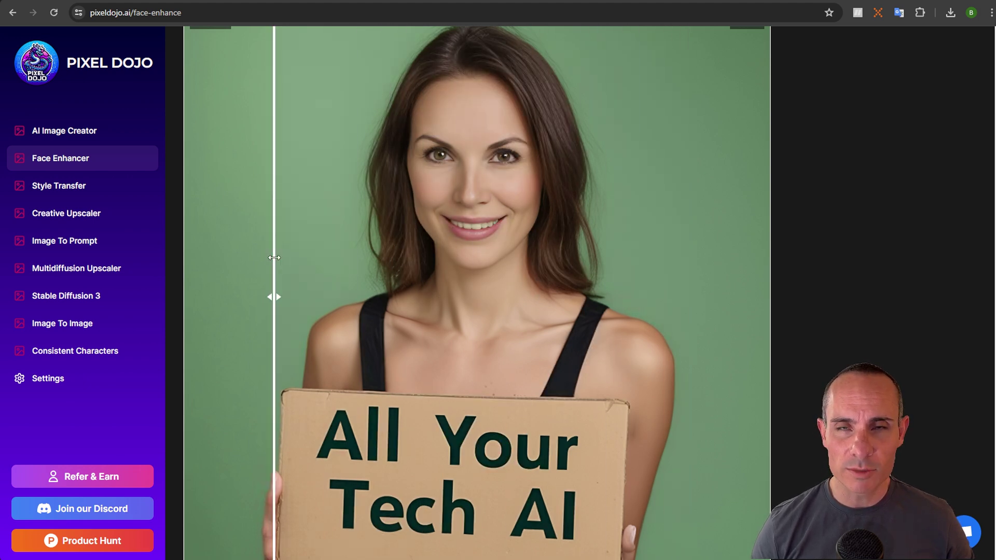
{"action": "left_click_drag", "start_coordinate": [275, 257], "coordinate": [365, 241]}
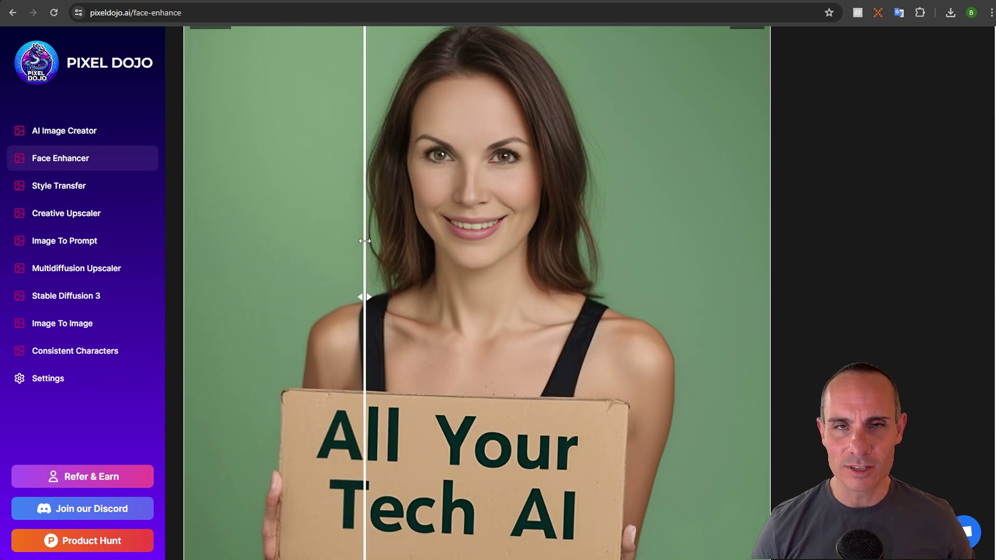
{"action": "scroll", "coordinate": [587, 302], "scroll_direction": "up", "scroll_amount": 2}
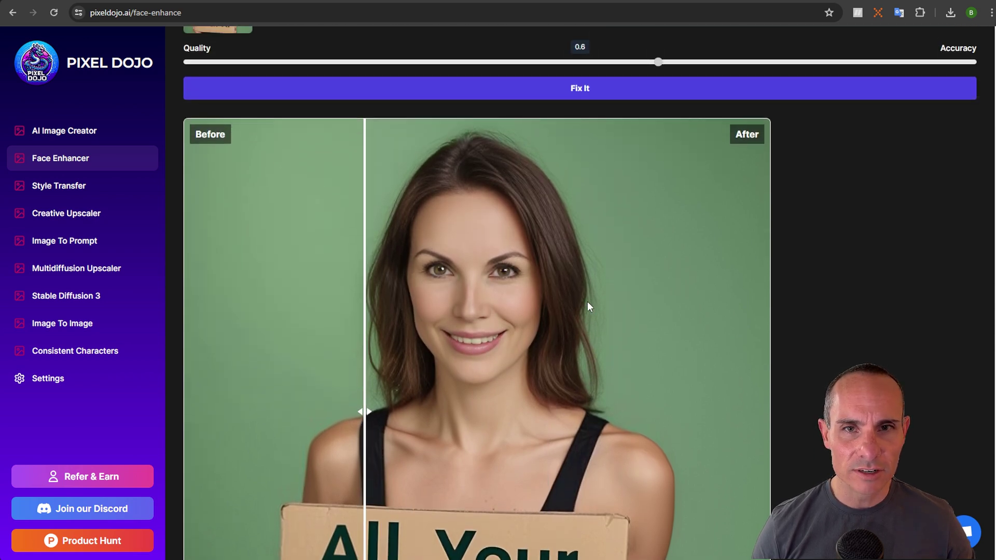
{"action": "scroll", "coordinate": [587, 301], "scroll_direction": "down", "scroll_amount": 8}
{"action": "scroll", "coordinate": [587, 306], "scroll_direction": "down", "scroll_amount": 7}
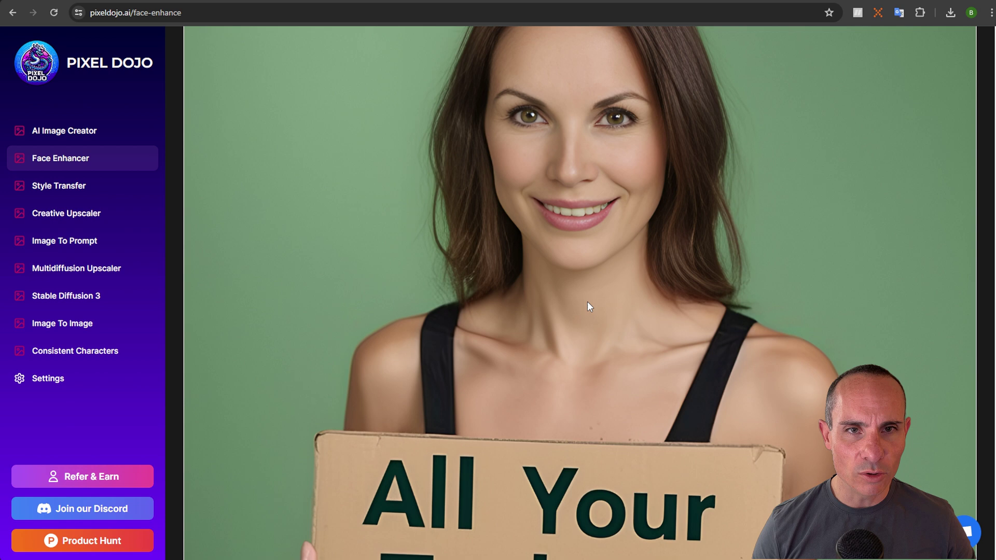
{"action": "scroll", "coordinate": [587, 306], "scroll_direction": "up", "scroll_amount": 4}
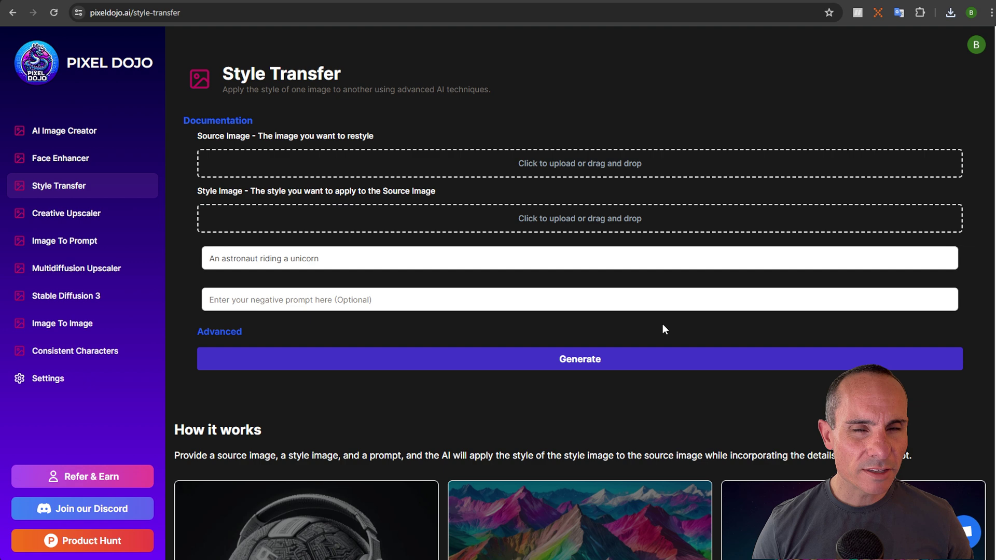
- Scroll down to the Style Transfer 'How it works' example and back up to the top
{"action": "scroll", "coordinate": [662, 326], "scroll_direction": "down", "scroll_amount": 4}
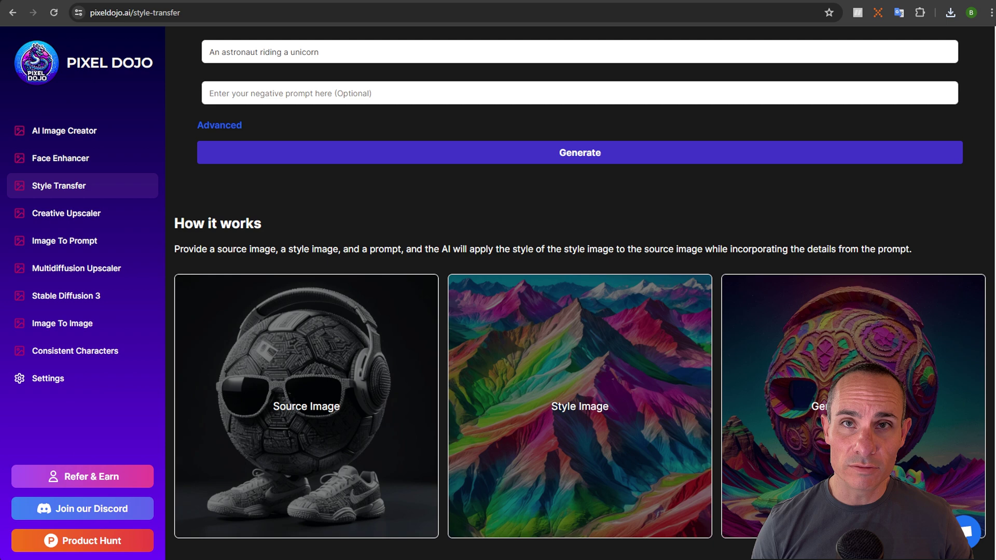
{"action": "scroll", "coordinate": [381, 268], "scroll_direction": "up", "scroll_amount": 4}
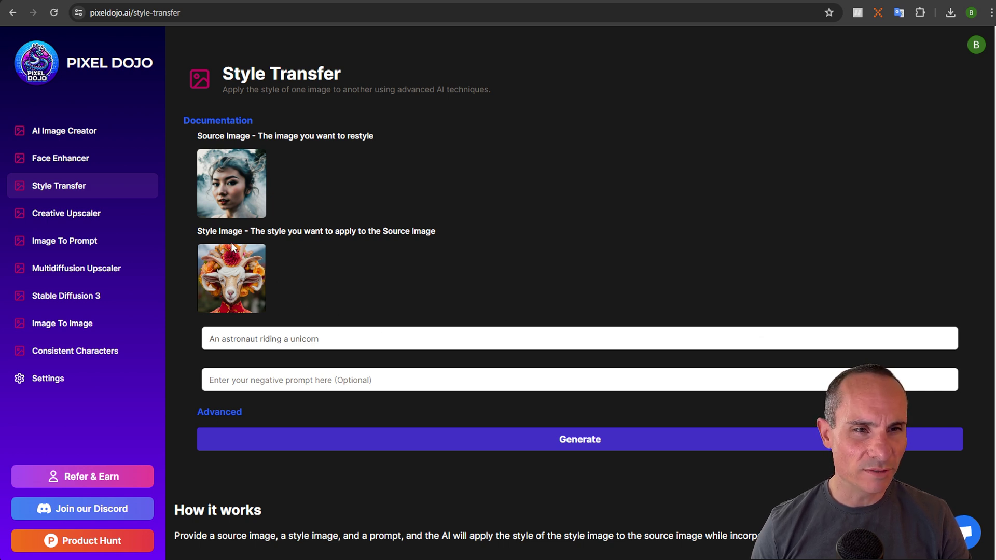
- Replace the unicorn prompt with a woman-with-flowers-in-her-hair description and run the style transfer
{"action": "scroll", "coordinate": [570, 288], "scroll_direction": "down", "scroll_amount": 2}
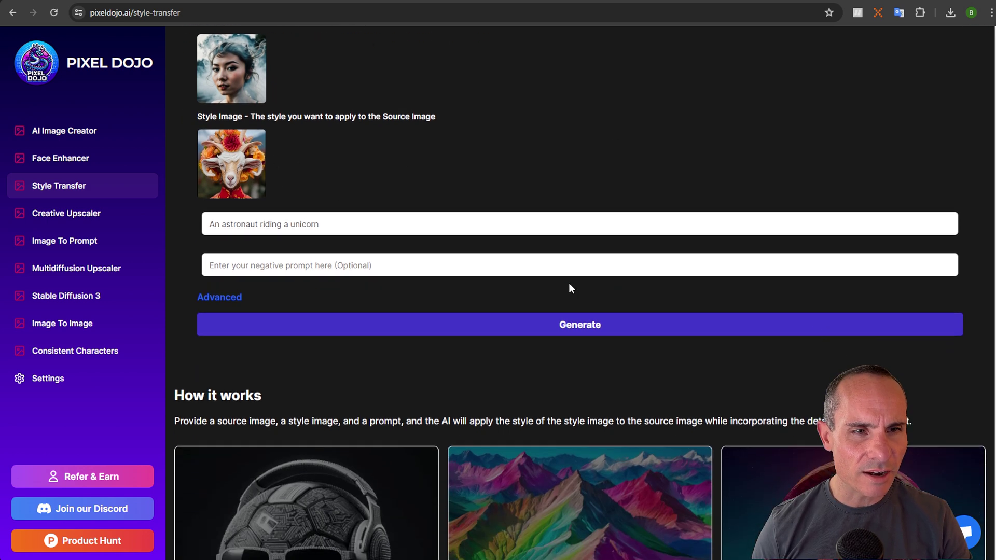
{"action": "triple_click", "coordinate": [353, 224]}
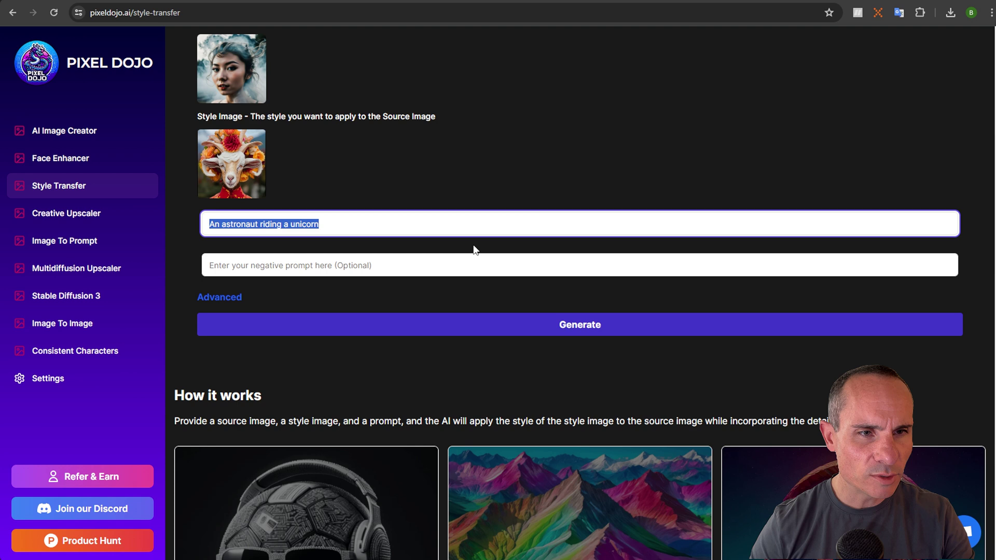
{"action": "type", "text": "a photo of a woman with flowers in her hair"}
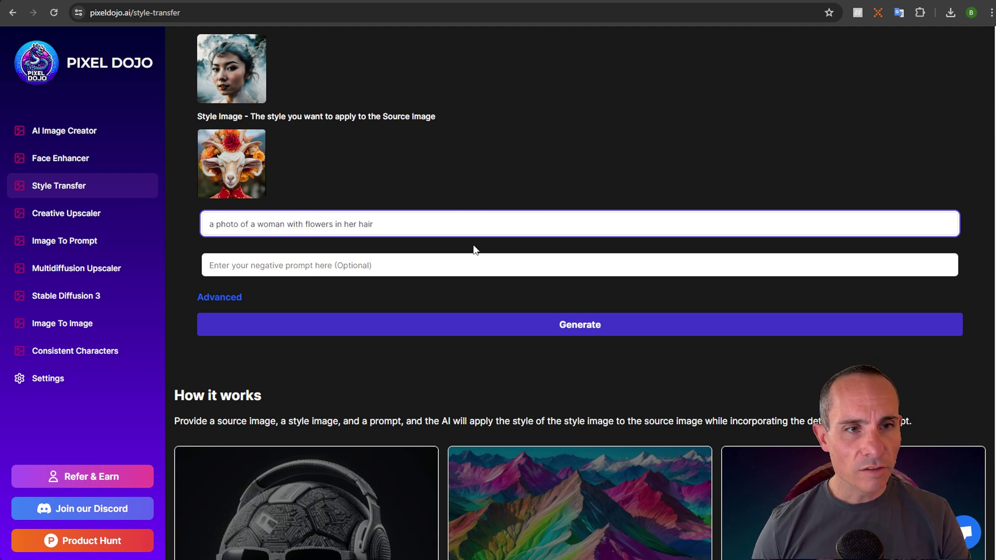
{"action": "left_click", "coordinate": [590, 326]}
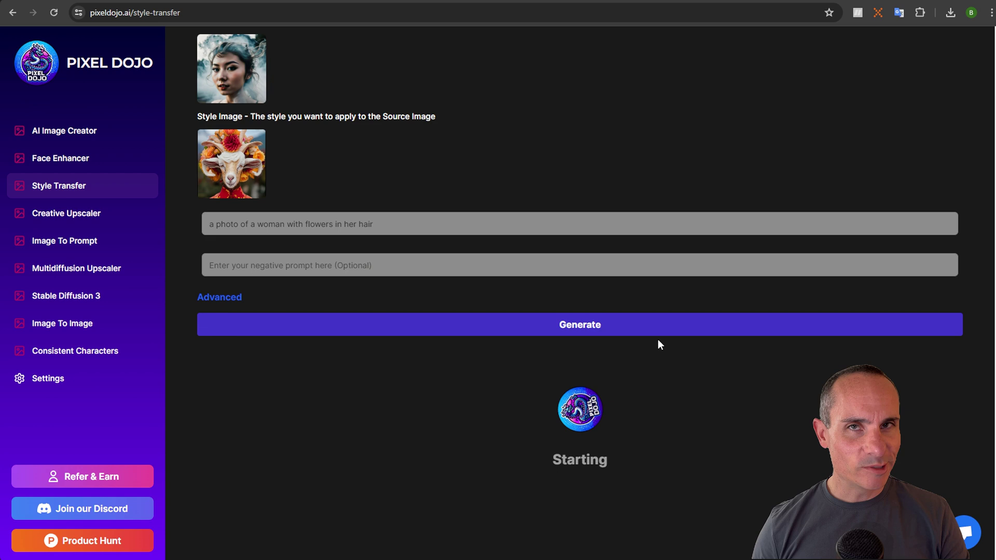
{"action": "scroll", "coordinate": [816, 402], "scroll_direction": "down", "scroll_amount": 2}
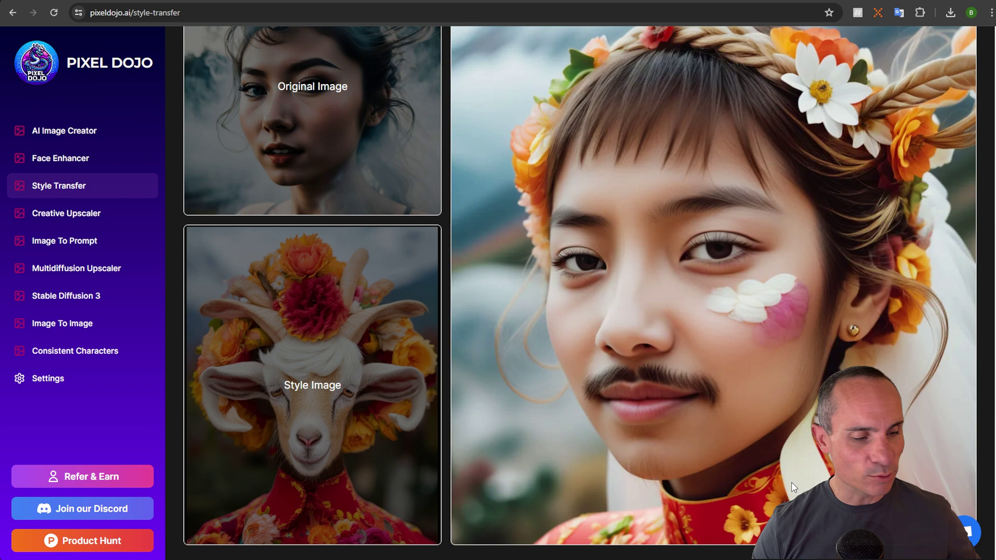
- Load the green robot image into the Creative Upscaler, keep the Default style, and show Advanced settings
{"action": "left_click", "coordinate": [55, 220]}
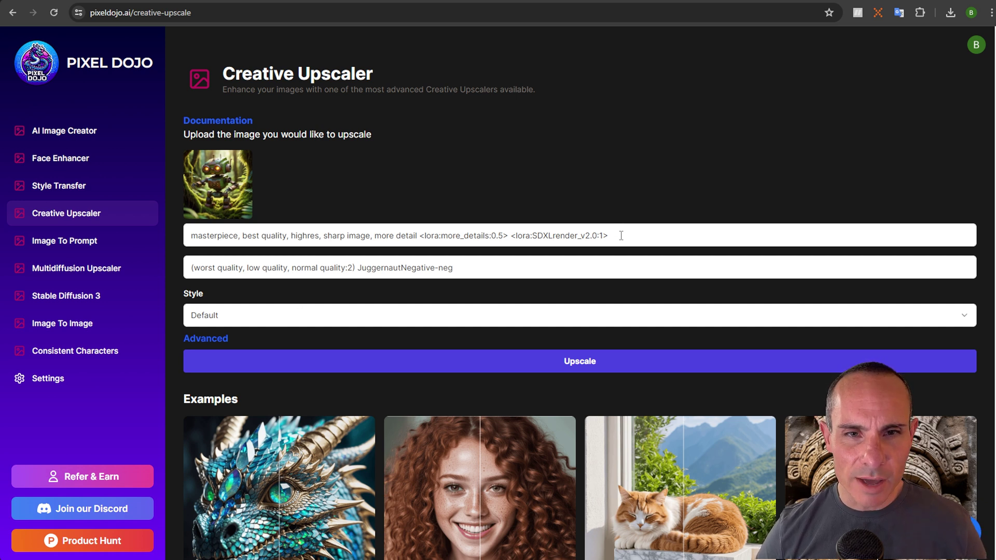
{"action": "left_click", "coordinate": [218, 321]}
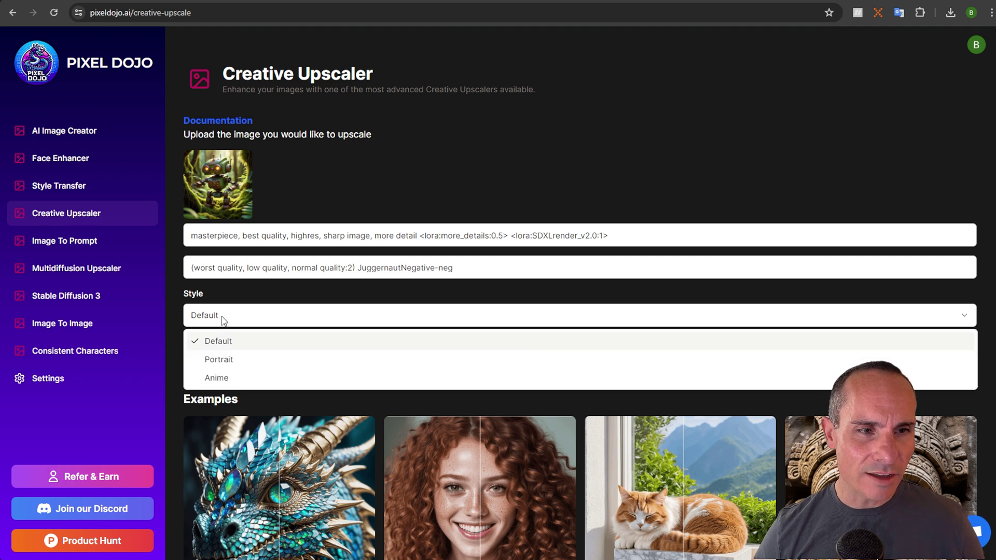
{"action": "left_click", "coordinate": [210, 340]}
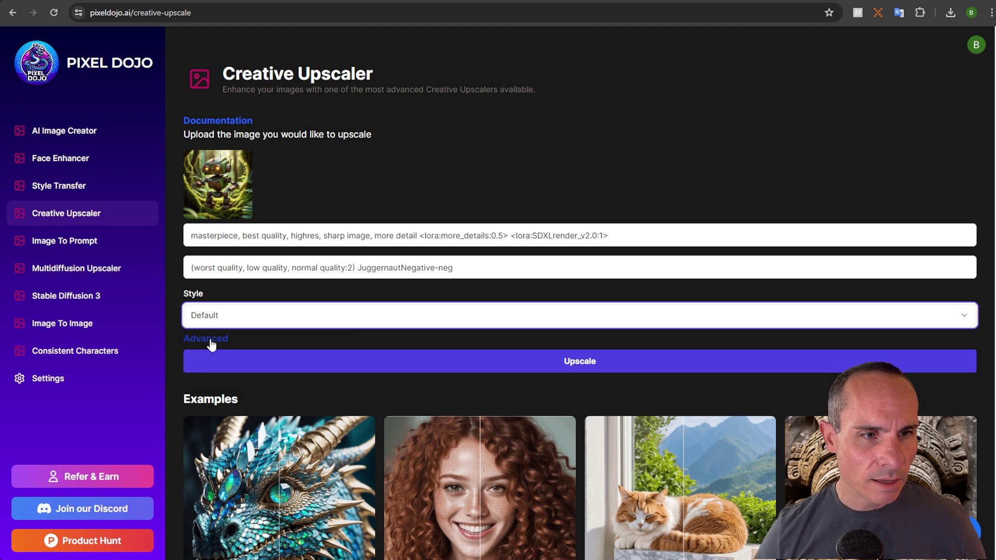
{"action": "left_click", "coordinate": [214, 342]}
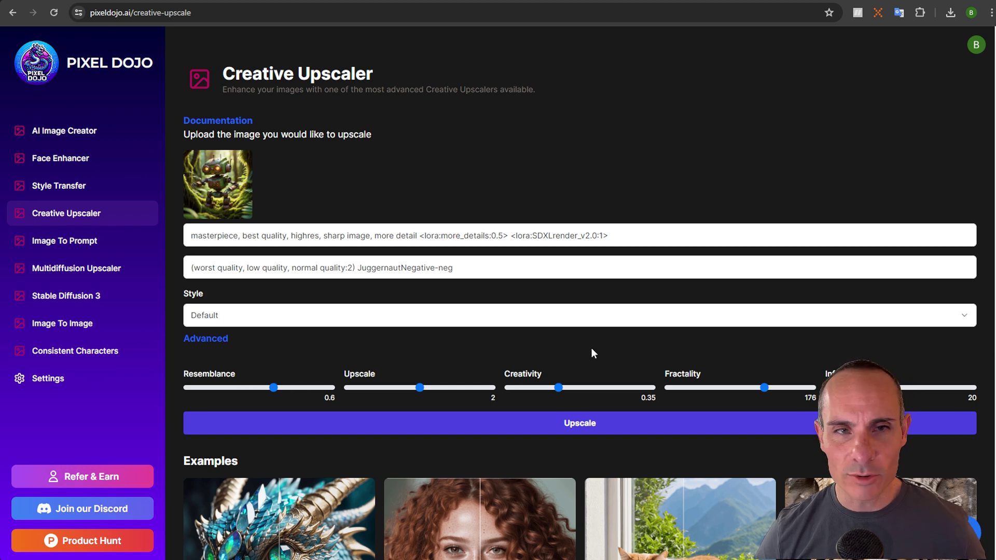
- Upscale the robot image 2x and drag the slider to compare it with the original
{"action": "left_click", "coordinate": [583, 424]}
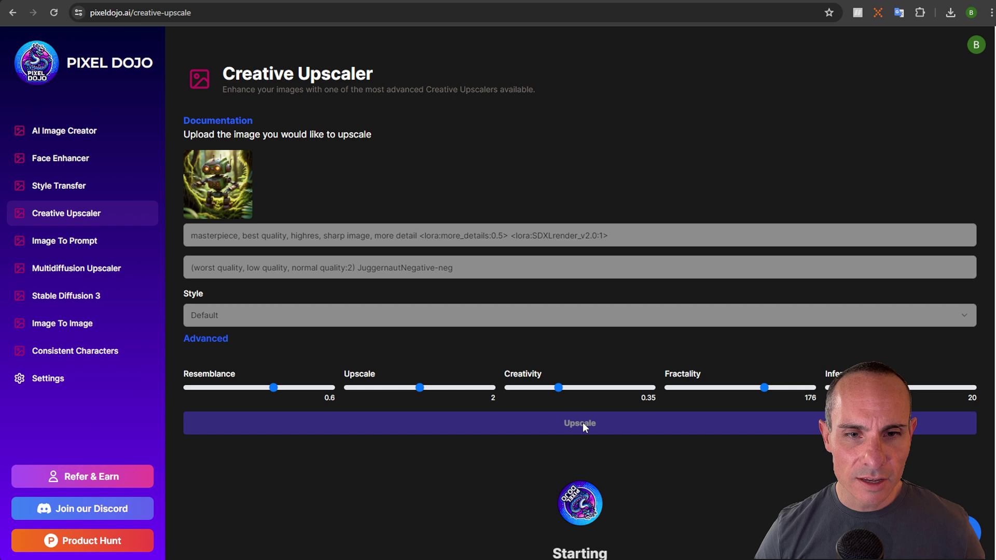
{"action": "scroll", "coordinate": [660, 168], "scroll_direction": "down", "scroll_amount": 4}
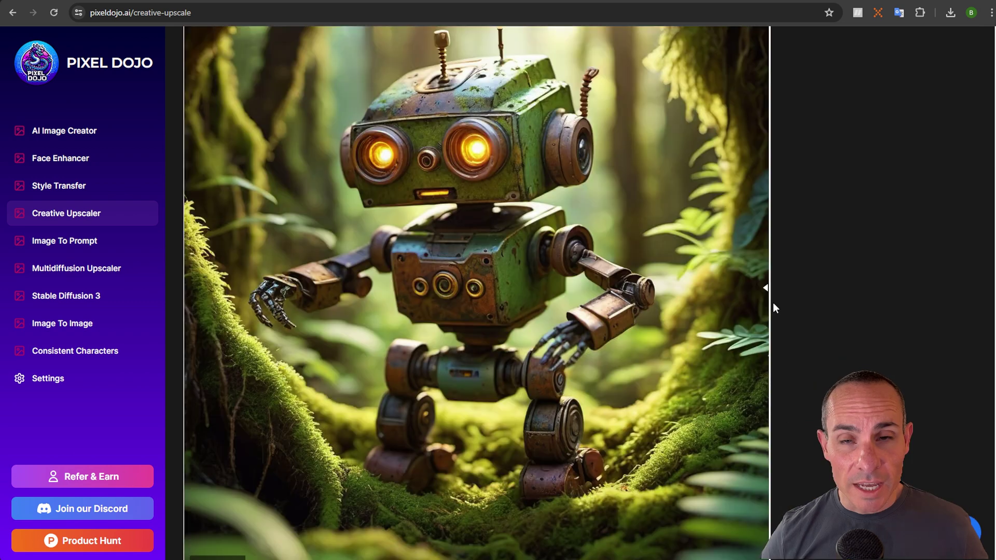
{"action": "left_click_drag", "start_coordinate": [772, 303], "coordinate": [185, 373]}
{"action": "scroll", "coordinate": [786, 319], "scroll_direction": "down", "scroll_amount": 7}
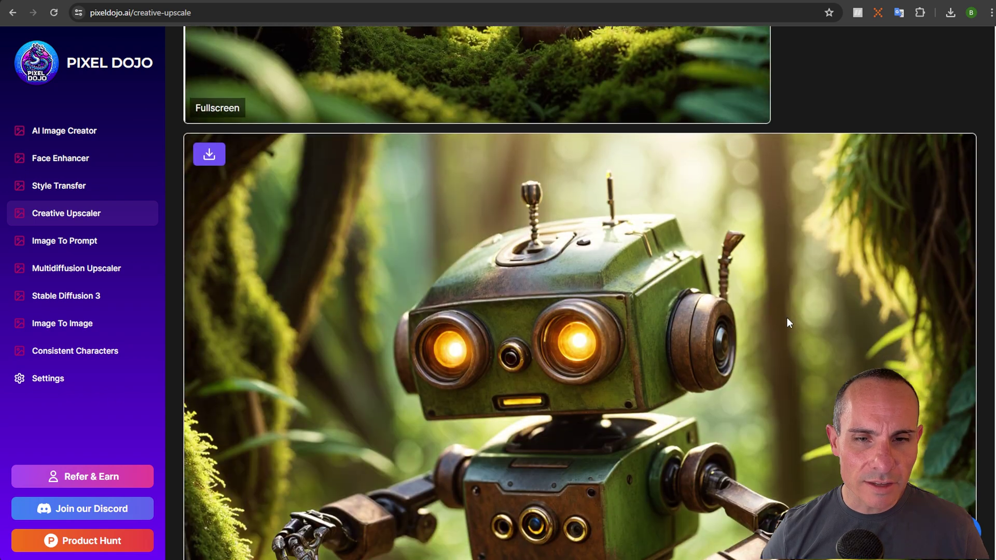
{"action": "scroll", "coordinate": [786, 319], "scroll_direction": "down", "scroll_amount": 5}
{"action": "scroll", "coordinate": [786, 319], "scroll_direction": "down", "scroll_amount": 6}
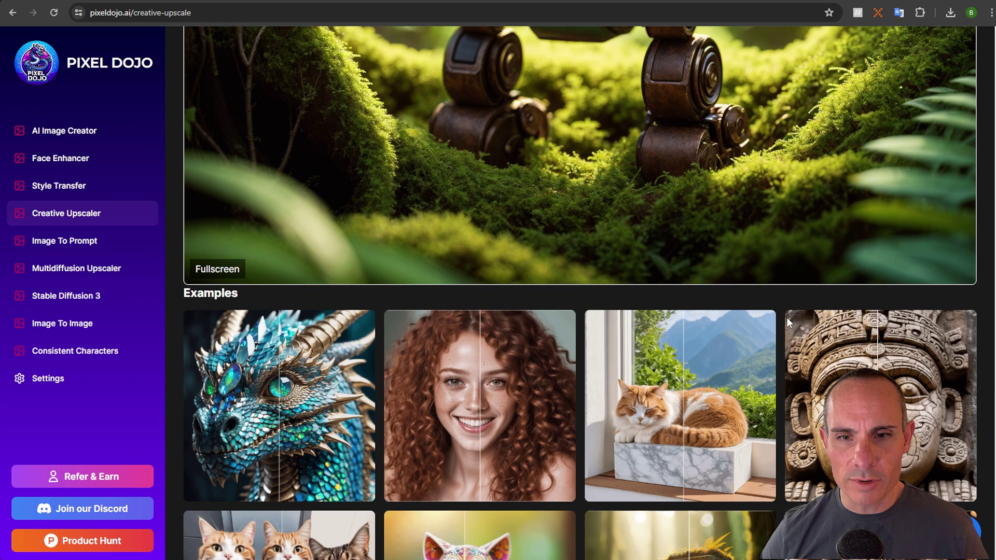
{"action": "scroll", "coordinate": [786, 318], "scroll_direction": "up", "scroll_amount": 10}
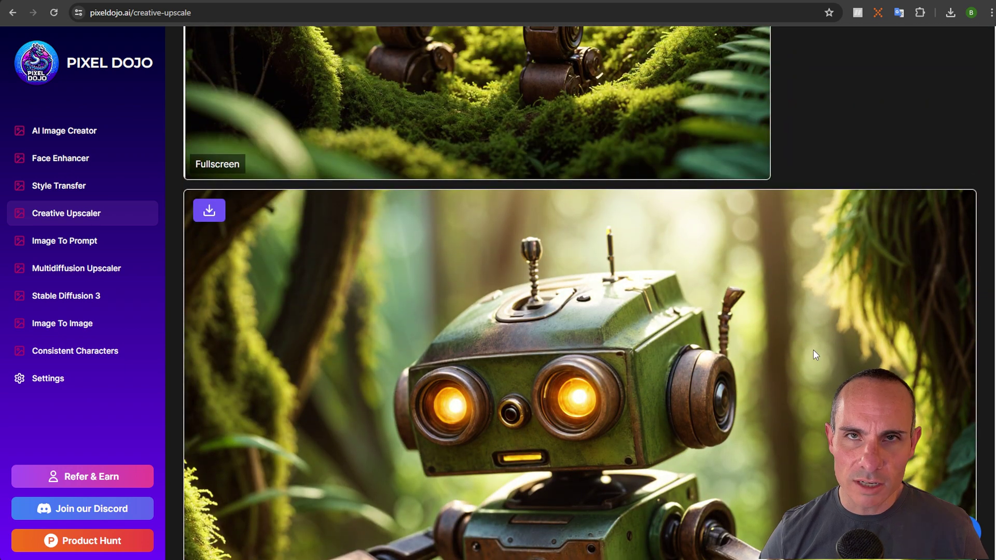
{"action": "scroll", "coordinate": [815, 355], "scroll_direction": "up", "scroll_amount": 8}
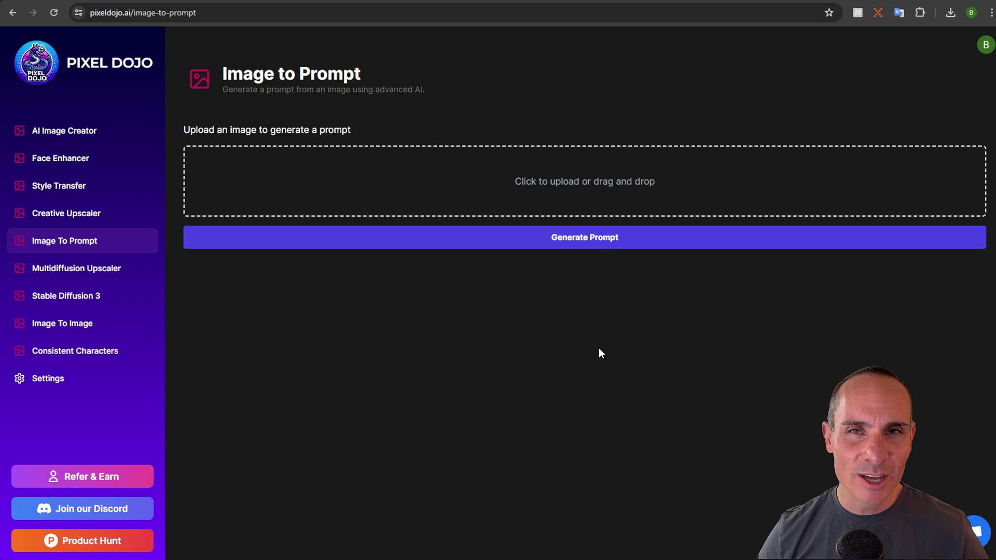
- Generate a prompt describing the robot image as a small forest robot 3D render and copy it
{"action": "left_click", "coordinate": [607, 188]}
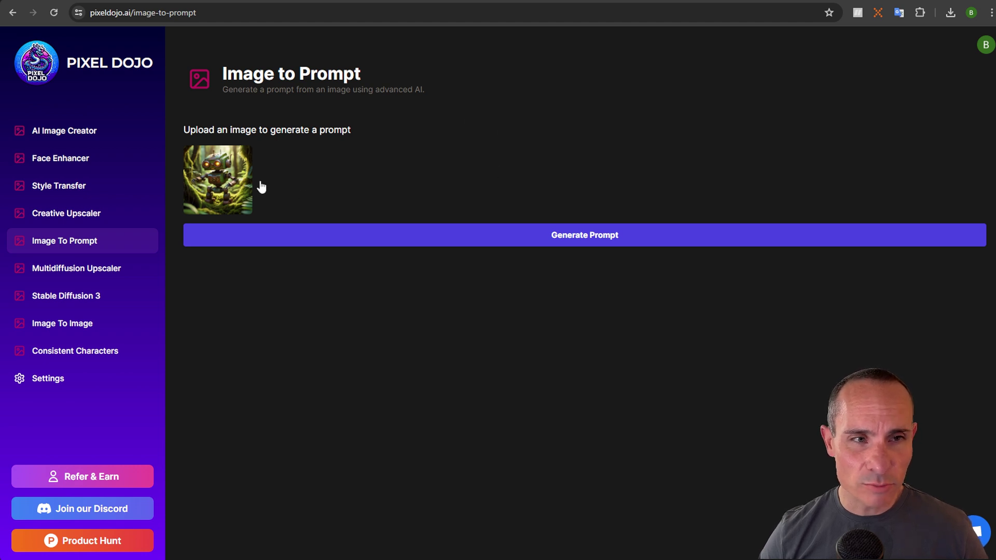
{"action": "left_click", "coordinate": [592, 239]}
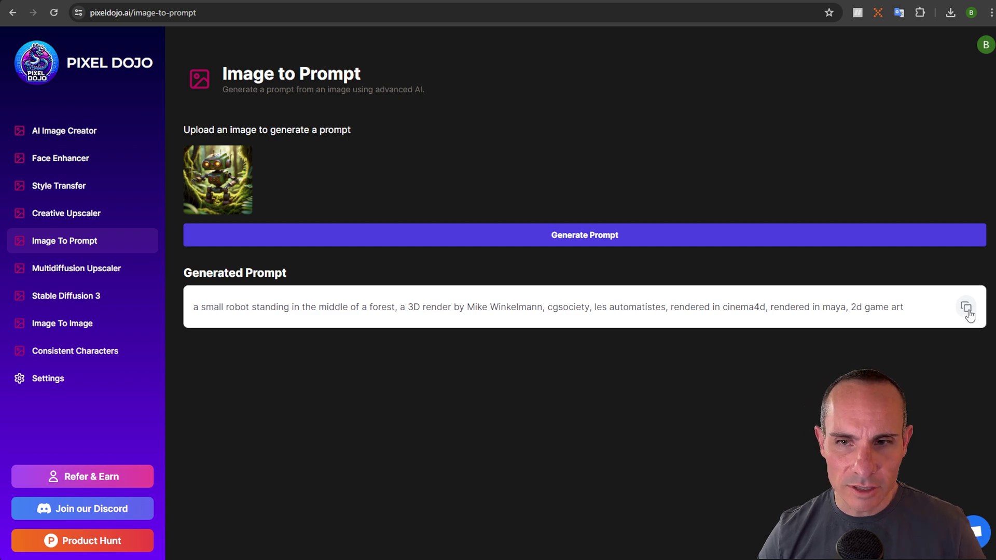
{"action": "left_click", "coordinate": [967, 309]}
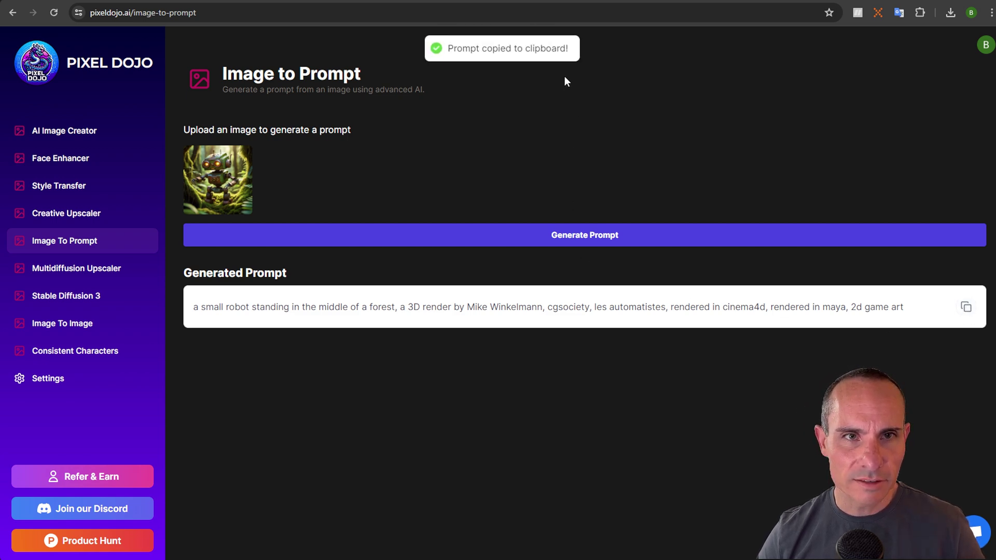
- In the AI Image Creator, paste the copied small-robot-in-a-forest prompt and generate two images
{"action": "left_click", "coordinate": [82, 134]}
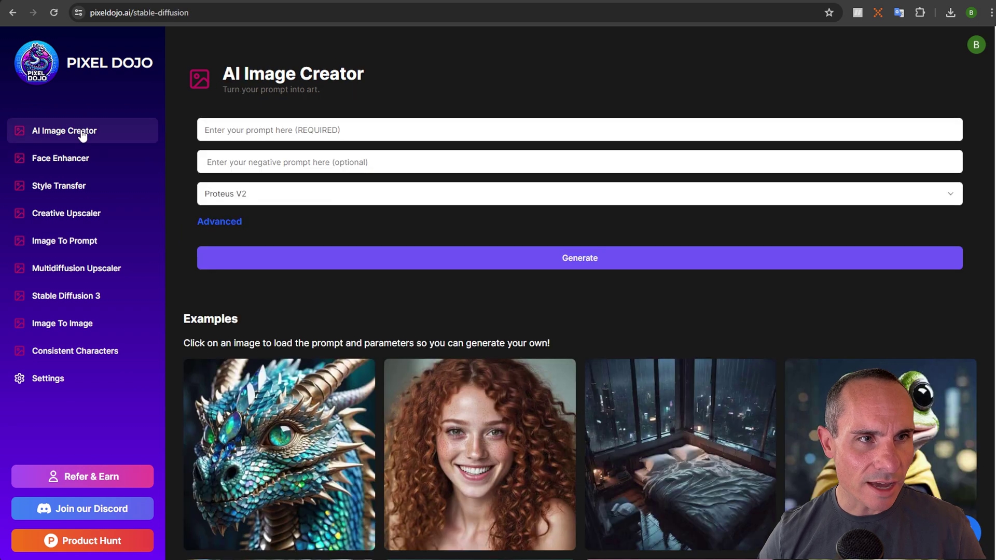
{"action": "left_click", "coordinate": [254, 134]}
{"action": "key", "text": "ctrl+v"}
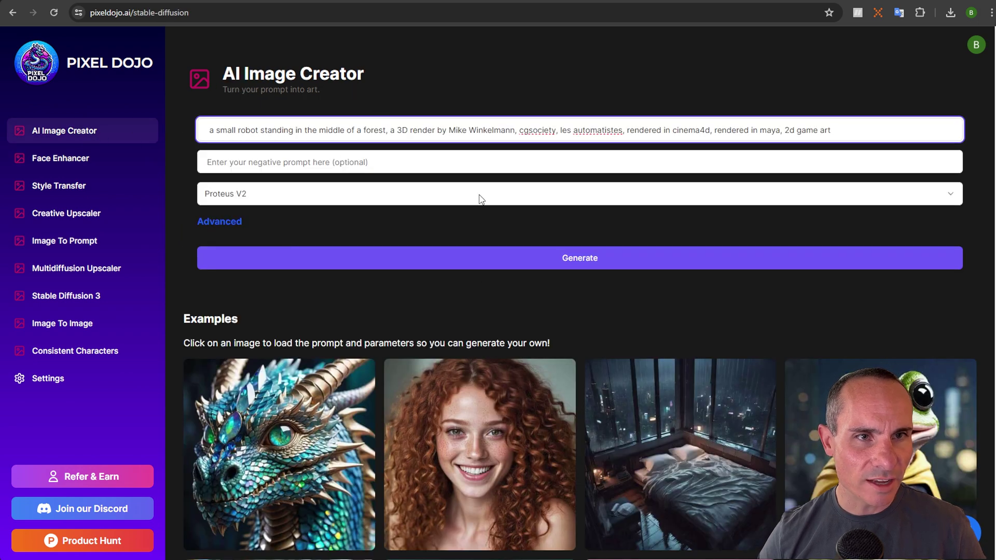
{"action": "left_click", "coordinate": [574, 264]}
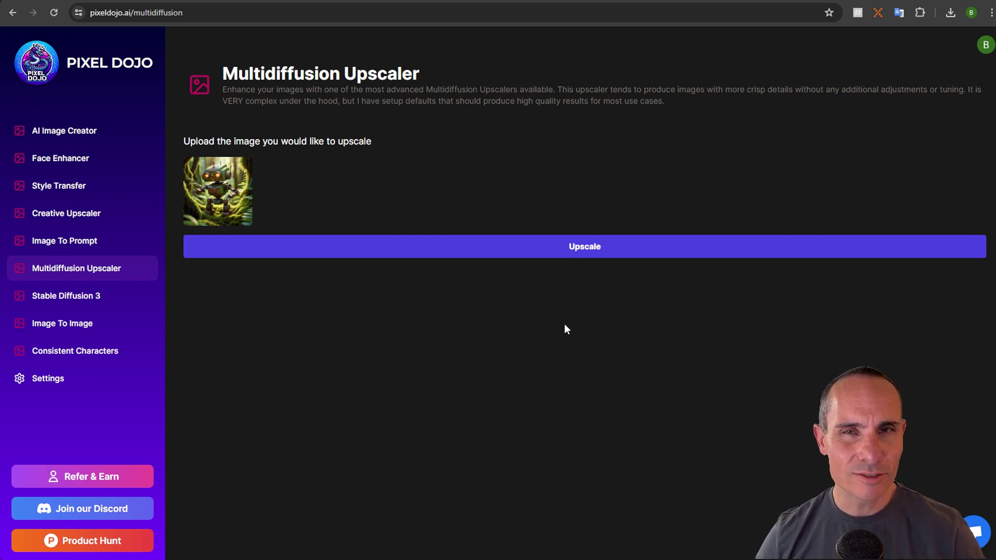
- Run the Multidiffusion Upscaler on the uploaded forest robot image
{"action": "left_click", "coordinate": [587, 243]}
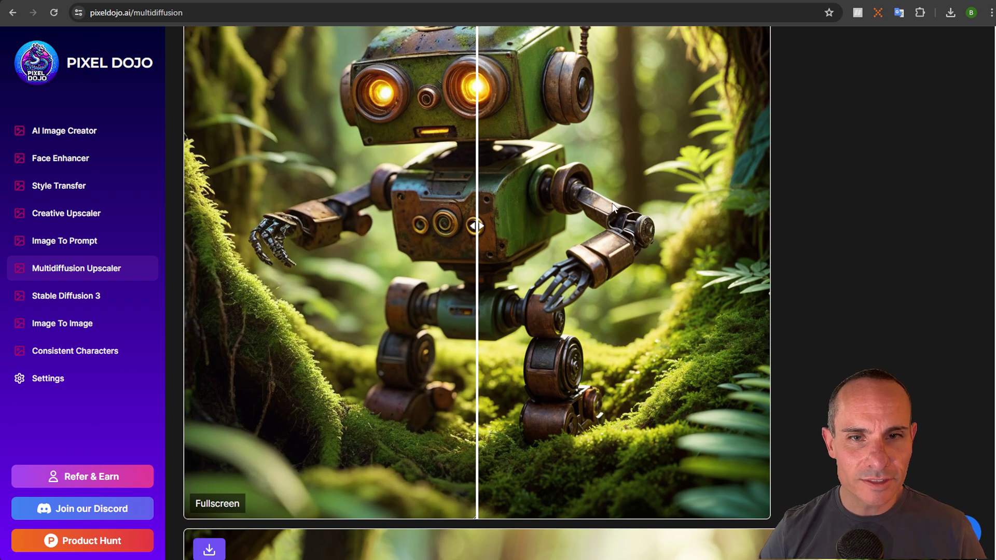
- Compare the upscaled rusty robot with the original using the before/after slider and review the result
{"action": "scroll", "coordinate": [612, 207], "scroll_direction": "up", "scroll_amount": 1}
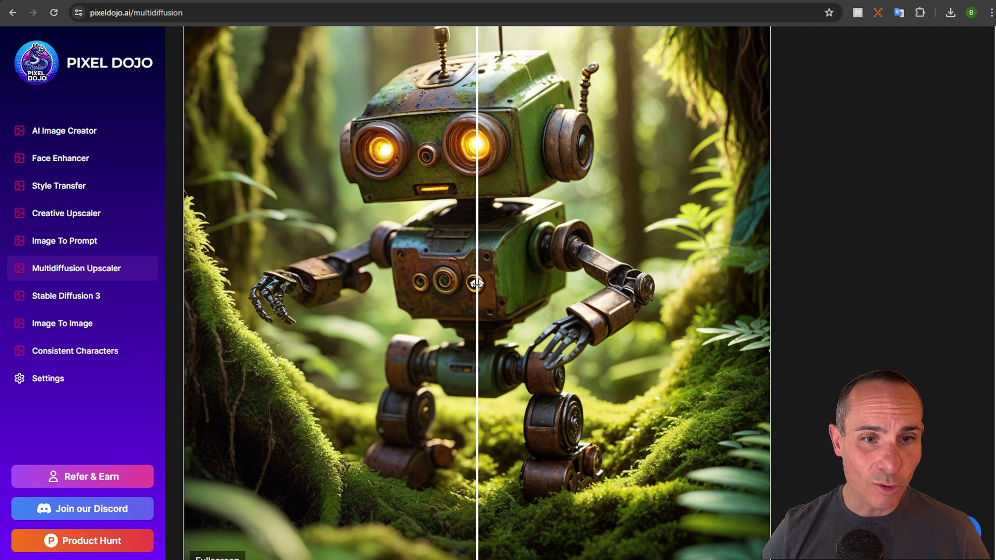
{"action": "left_click_drag", "start_coordinate": [476, 284], "coordinate": [512, 355]}
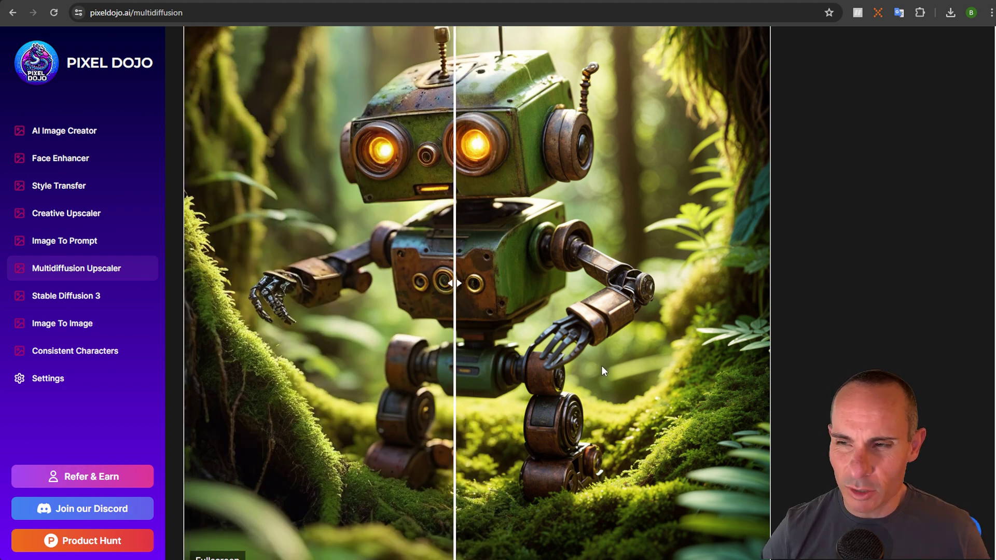
{"action": "scroll", "coordinate": [601, 366], "scroll_direction": "down", "scroll_amount": 5}
{"action": "scroll", "coordinate": [601, 367], "scroll_direction": "down", "scroll_amount": 7}
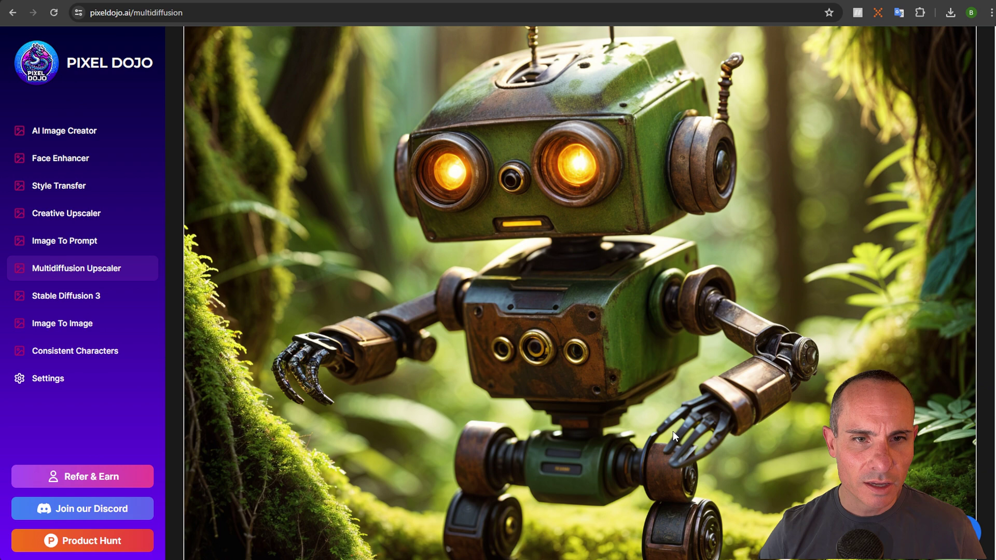
{"action": "scroll", "coordinate": [673, 427], "scroll_direction": "down", "scroll_amount": 4}
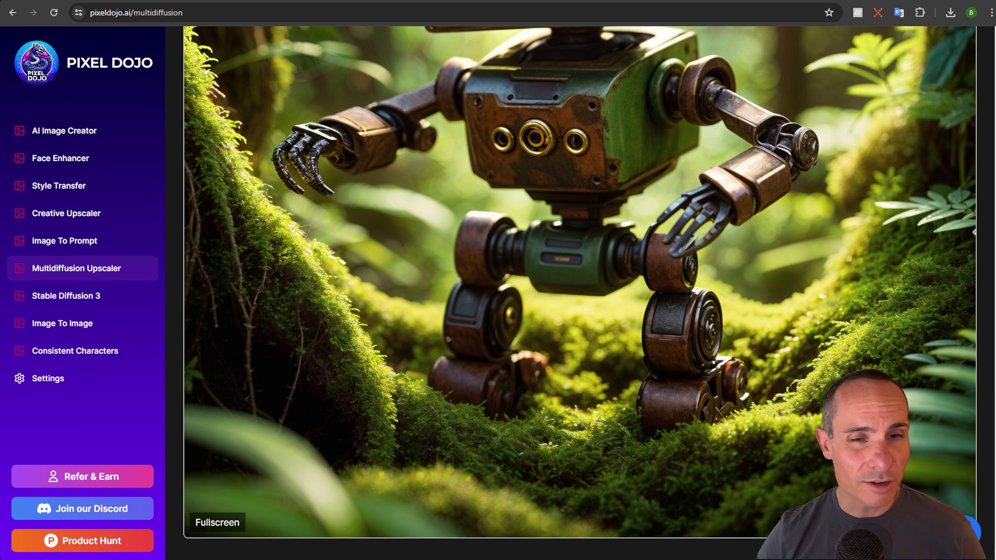
{"action": "scroll", "coordinate": [579, 292], "scroll_direction": "up", "scroll_amount": 20}
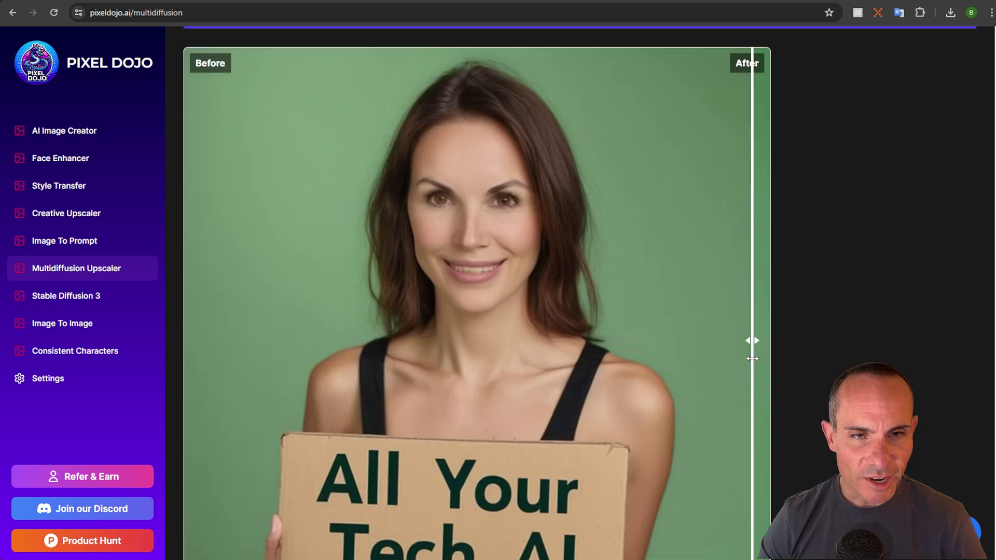
- Compare the woman's original and upscaled portrait with the before/after slider and review the full image
{"action": "left_click_drag", "start_coordinate": [752, 358], "coordinate": [249, 405]}
{"action": "scroll", "coordinate": [532, 314], "scroll_direction": "down", "scroll_amount": 15}
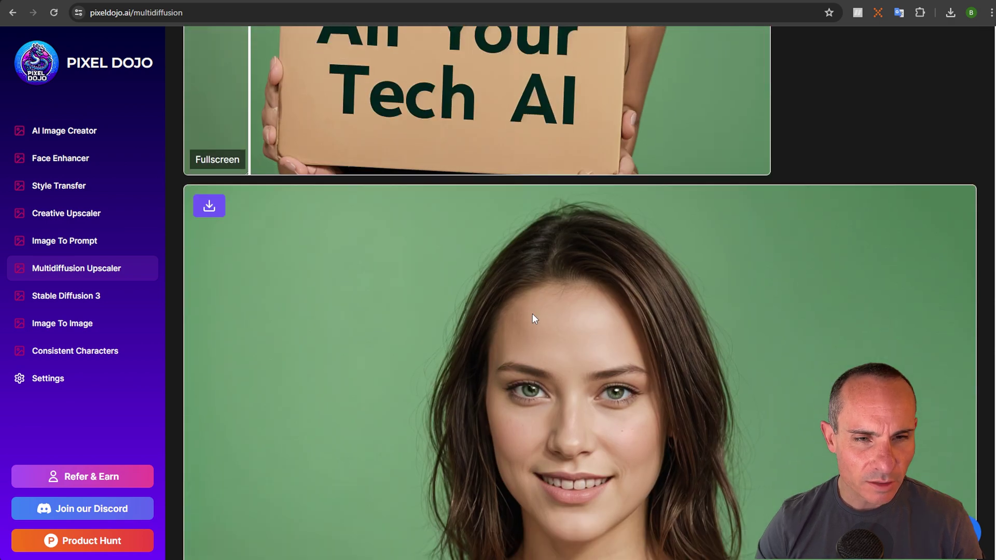
{"action": "scroll", "coordinate": [588, 344], "scroll_direction": "up", "scroll_amount": 4}
{"action": "scroll", "coordinate": [668, 373], "scroll_direction": "down", "scroll_amount": 1}
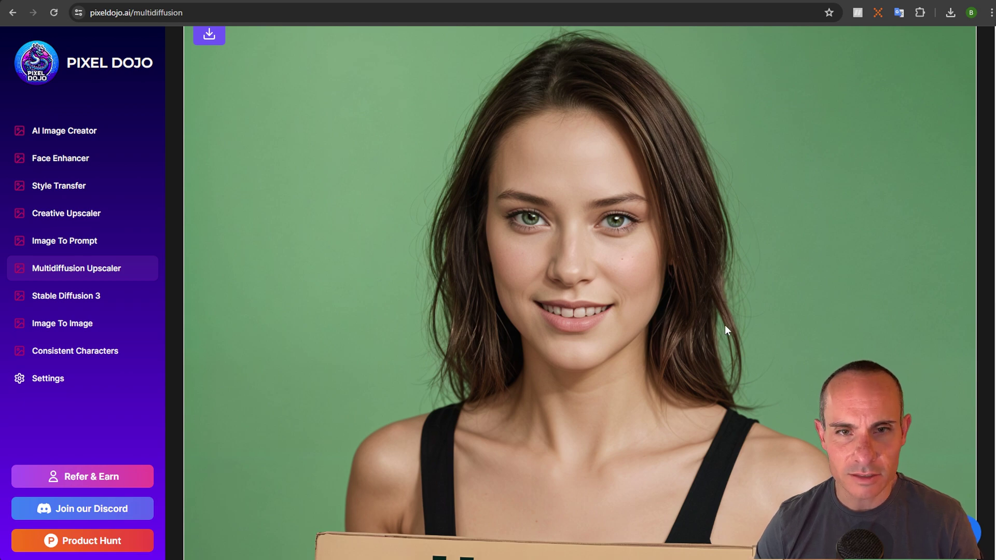
{"action": "scroll", "coordinate": [723, 339], "scroll_direction": "down", "scroll_amount": 3}
{"action": "scroll", "coordinate": [725, 335], "scroll_direction": "up", "scroll_amount": 5}
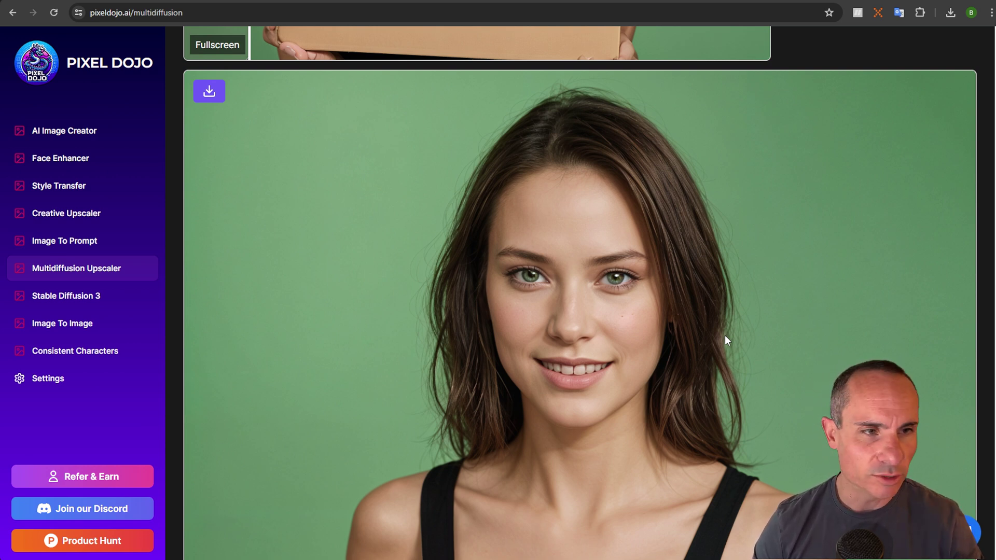
- Open Stable Diffusion 3, switch from Turbo to the full model, and leave the negative prompt empty
{"action": "left_click", "coordinate": [90, 301]}
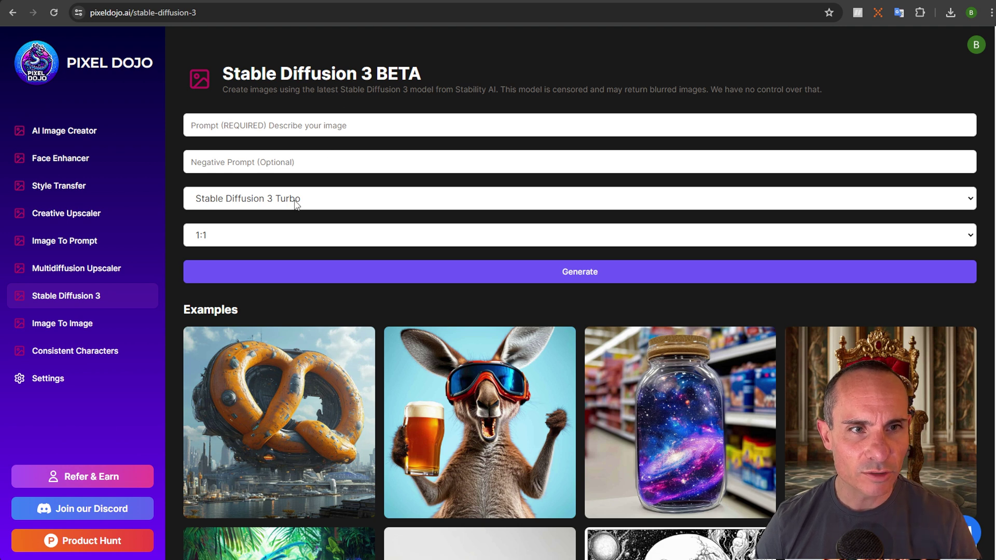
{"action": "left_click", "coordinate": [283, 215]}
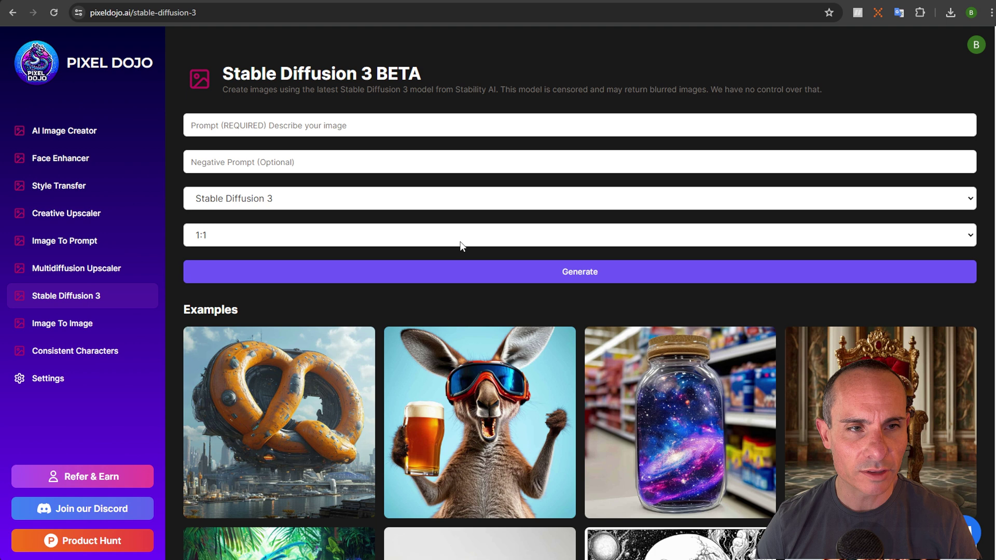
{"action": "left_click", "coordinate": [377, 163]}
{"action": "left_click", "coordinate": [918, 91]}
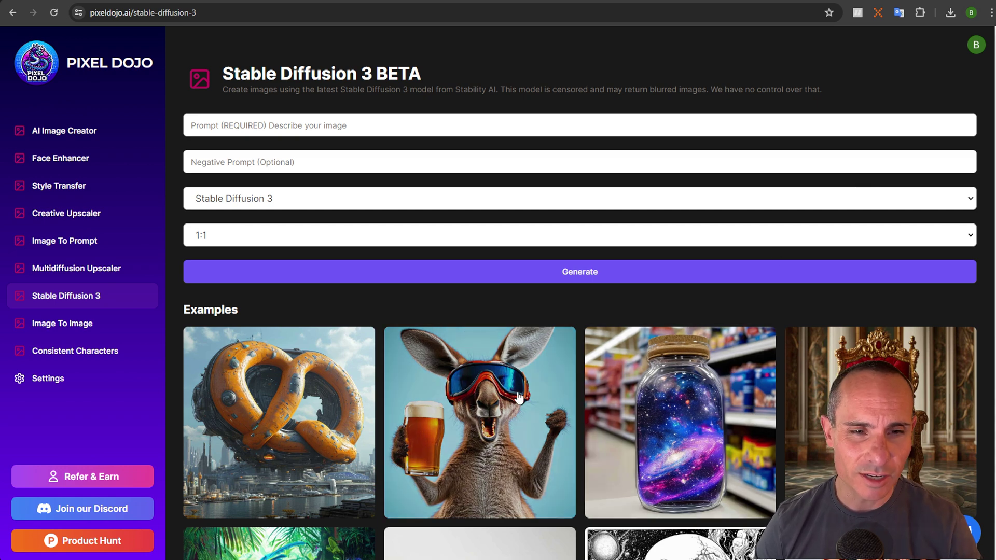
{"action": "scroll", "coordinate": [281, 405], "scroll_direction": "down", "scroll_amount": 7}
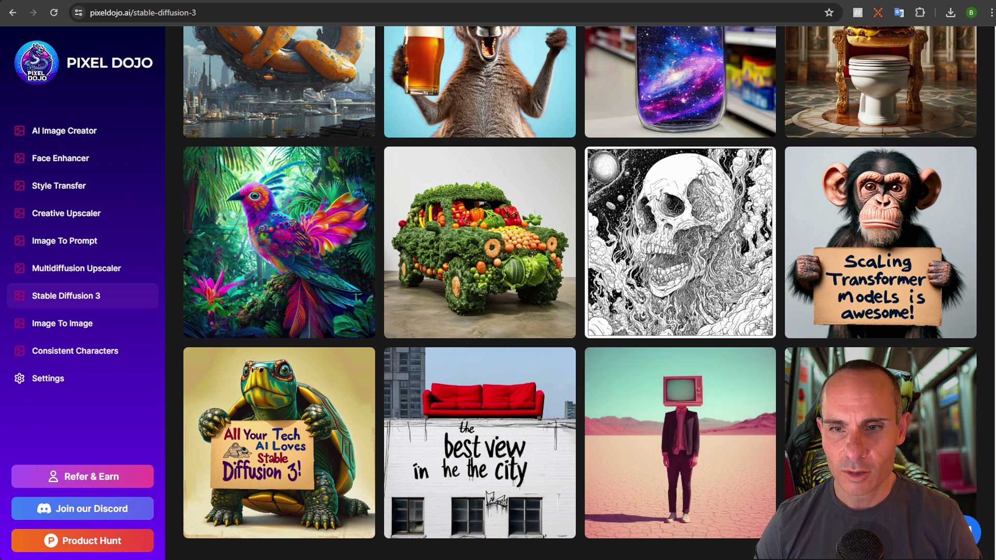
{"action": "scroll", "coordinate": [676, 185], "scroll_direction": "up", "scroll_amount": 7}
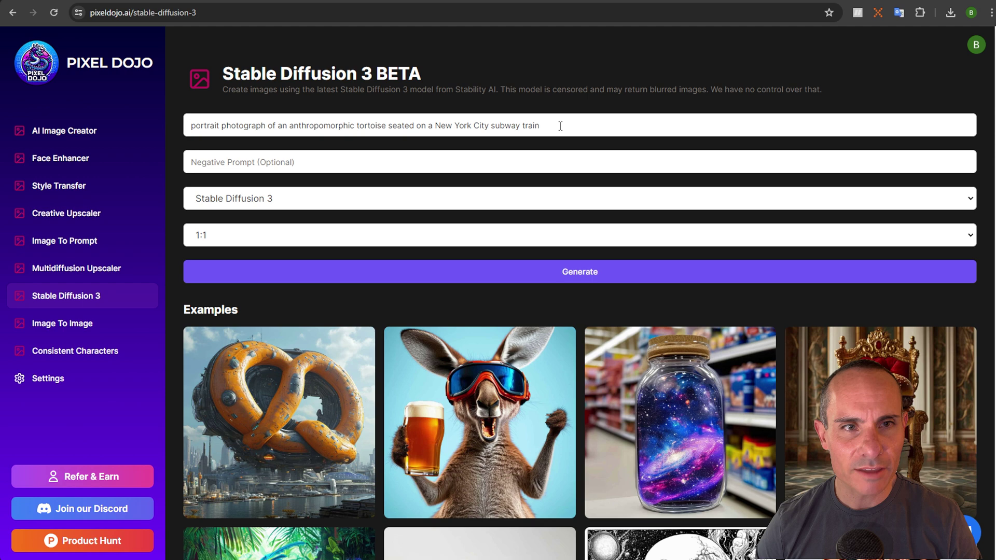
- Generate the Stable Diffusion 3 image of the tortoise on a red subway seat
{"action": "left_click", "coordinate": [584, 277]}
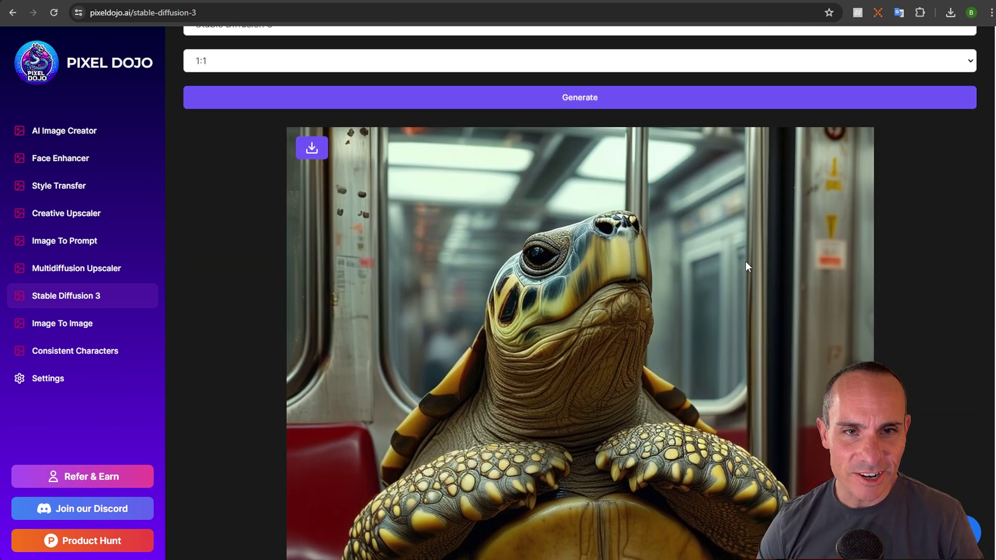
{"action": "scroll", "coordinate": [745, 297], "scroll_direction": "down", "scroll_amount": 6}
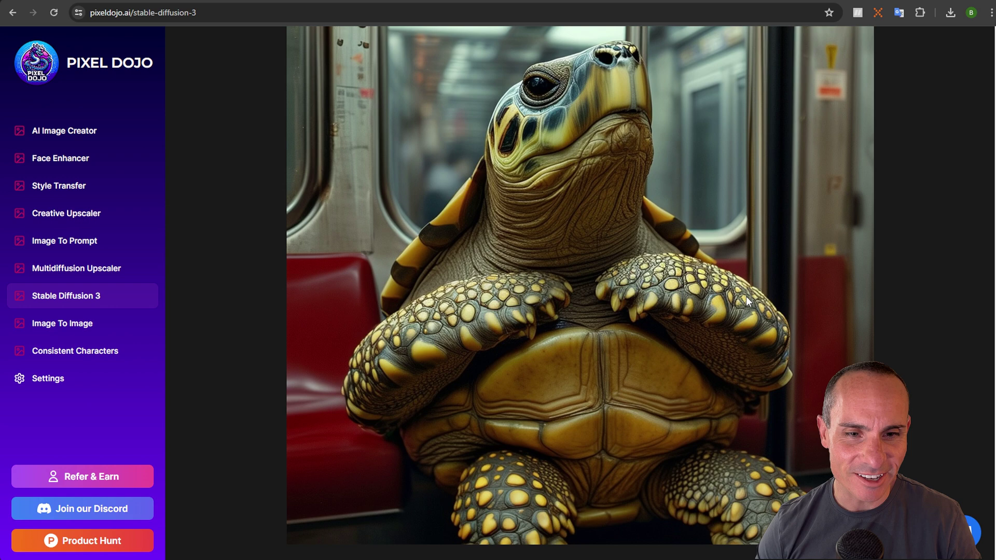
{"action": "scroll", "coordinate": [747, 301], "scroll_direction": "up", "scroll_amount": 6}
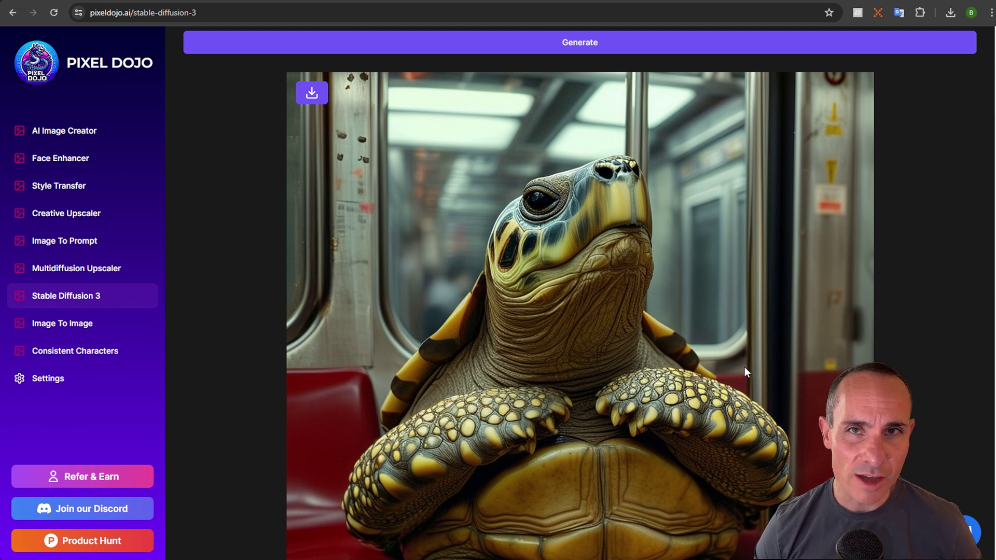
- Generate an image-to-image version of generated-image (2).png with the prompt 'a tortoise holding bananas'
{"action": "left_click", "coordinate": [81, 326]}
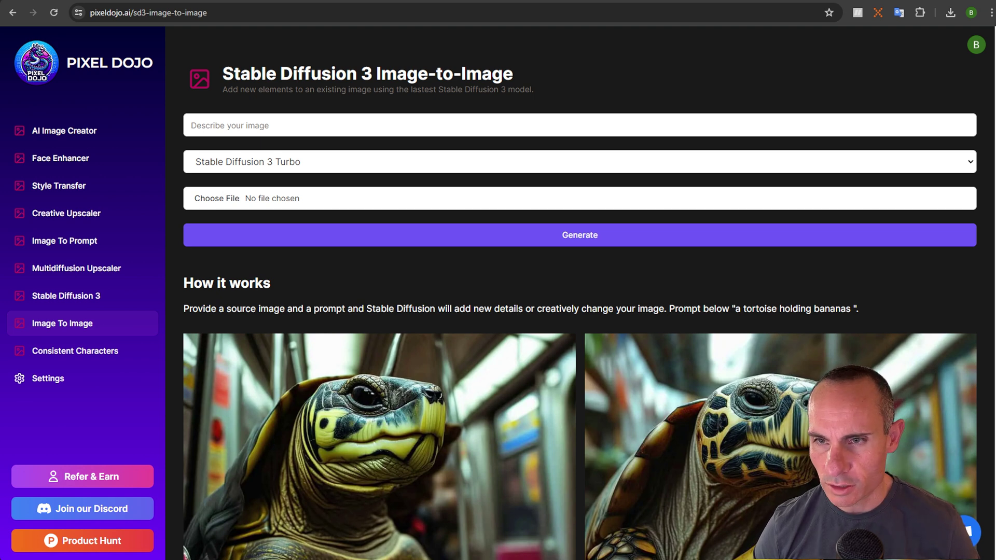
{"action": "left_click", "coordinate": [248, 123]}
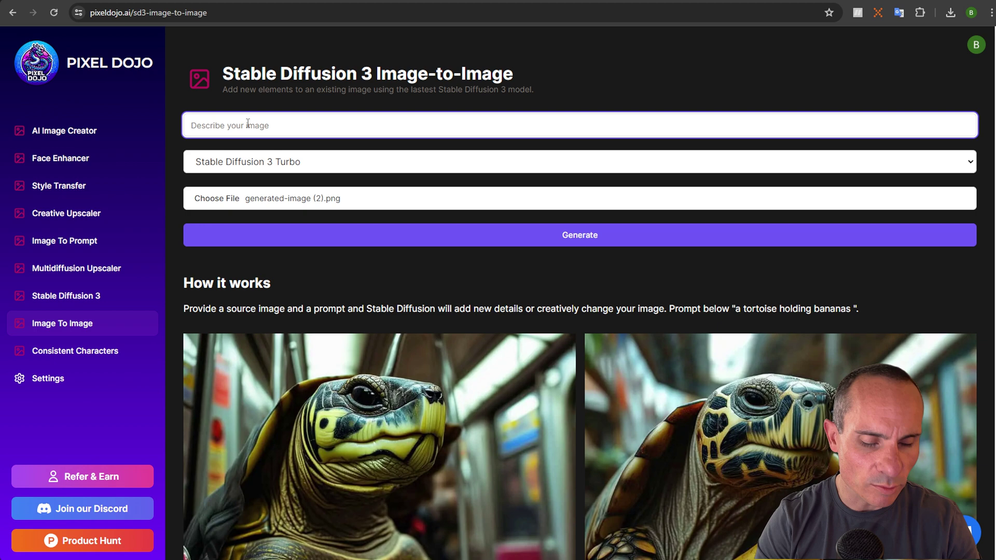
{"action": "type", "text": "a tortoise holding bananas"}
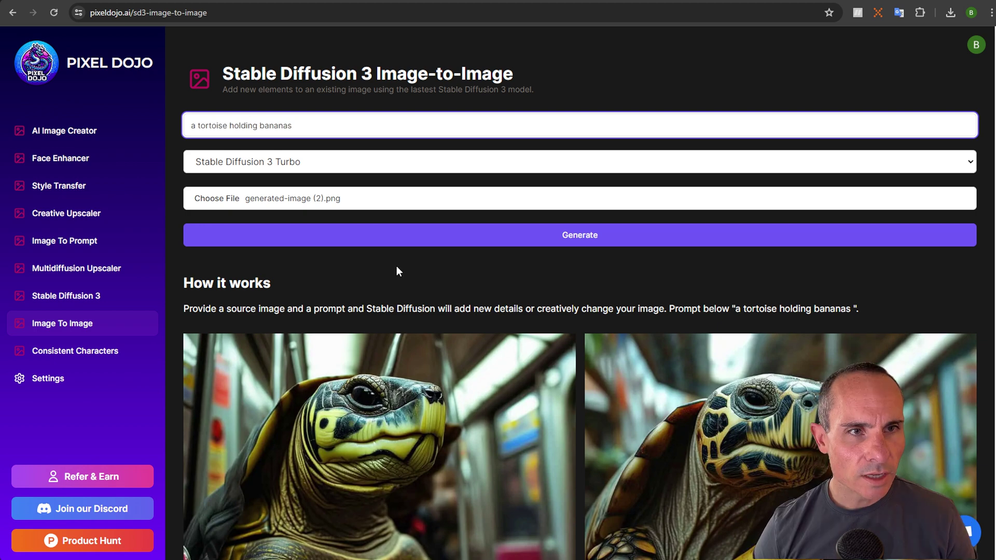
{"action": "left_click", "coordinate": [589, 239]}
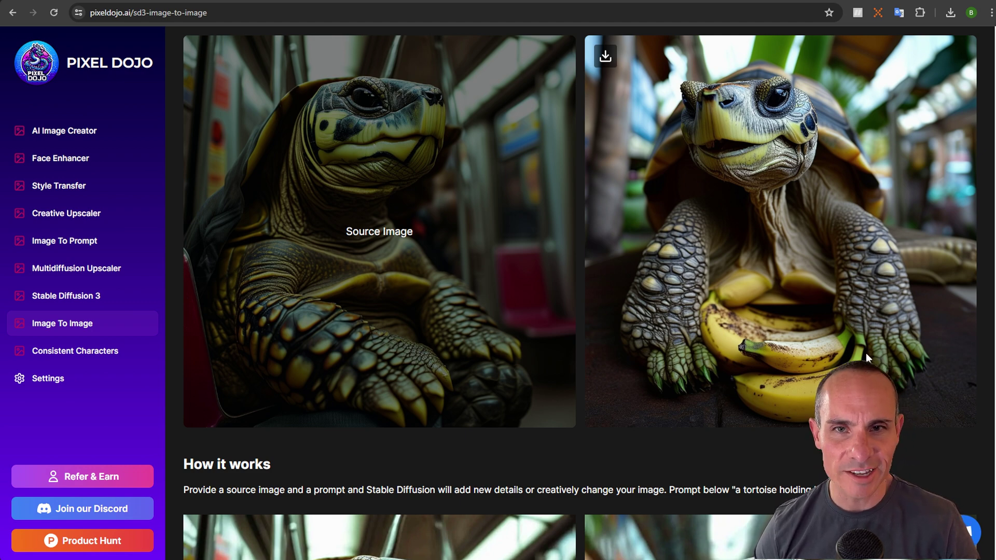
{"action": "scroll", "coordinate": [866, 352], "scroll_direction": "down", "scroll_amount": 4}
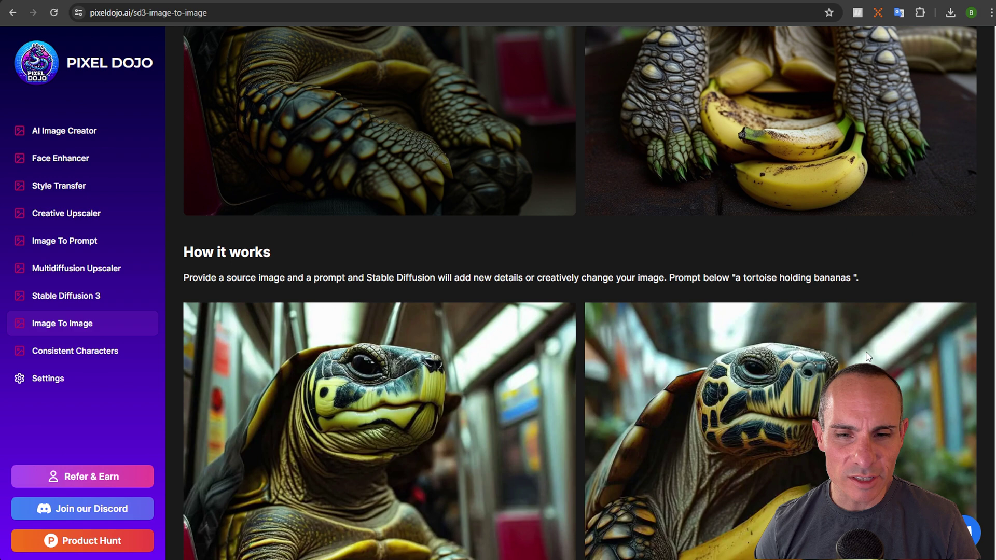
{"action": "scroll", "coordinate": [866, 353], "scroll_direction": "down", "scroll_amount": 2}
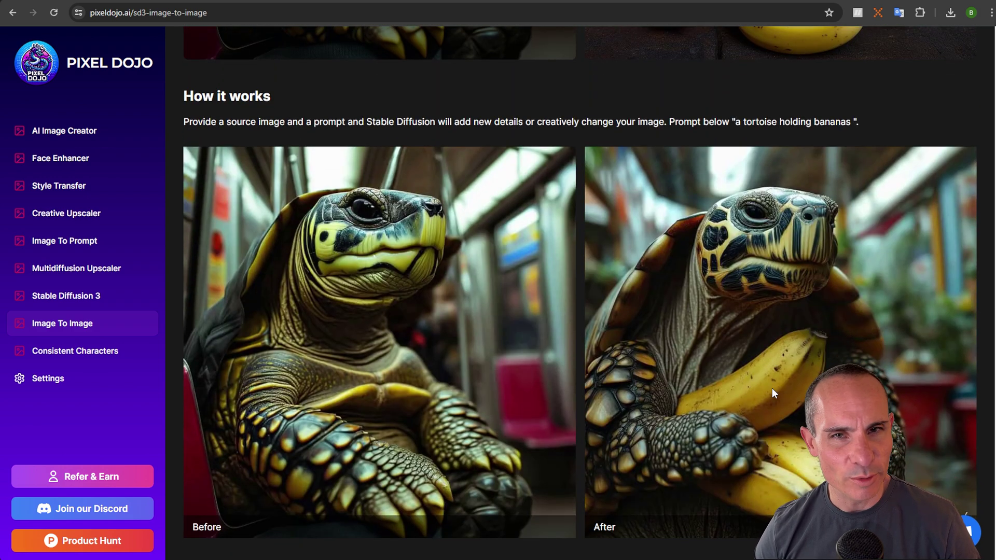
{"action": "scroll", "coordinate": [772, 394], "scroll_direction": "up", "scroll_amount": 6}
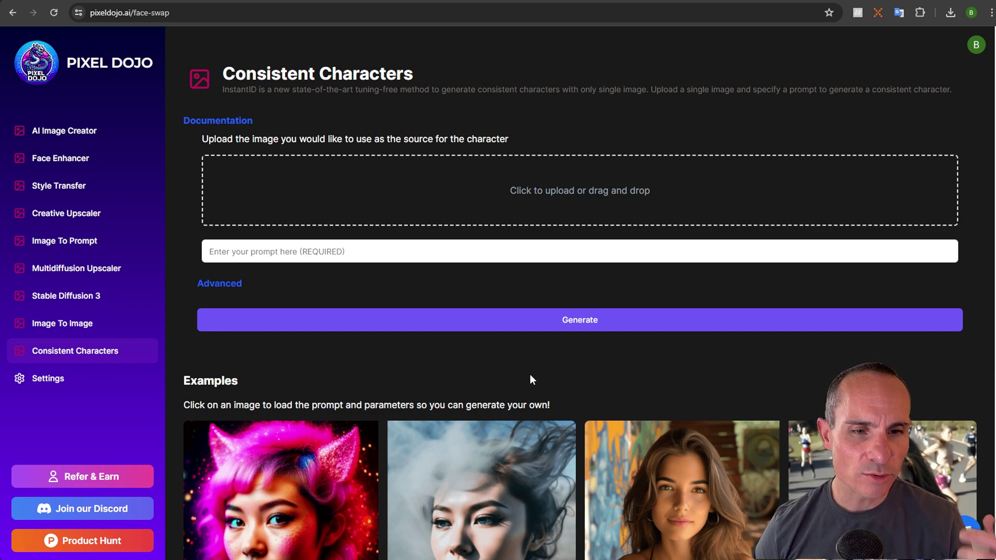
- Load the pink-haired girl example, replace its prompt with 'photo of a woman runnning a marathon', and show Advanced settings
{"action": "scroll", "coordinate": [531, 374], "scroll_direction": "down", "scroll_amount": 4}
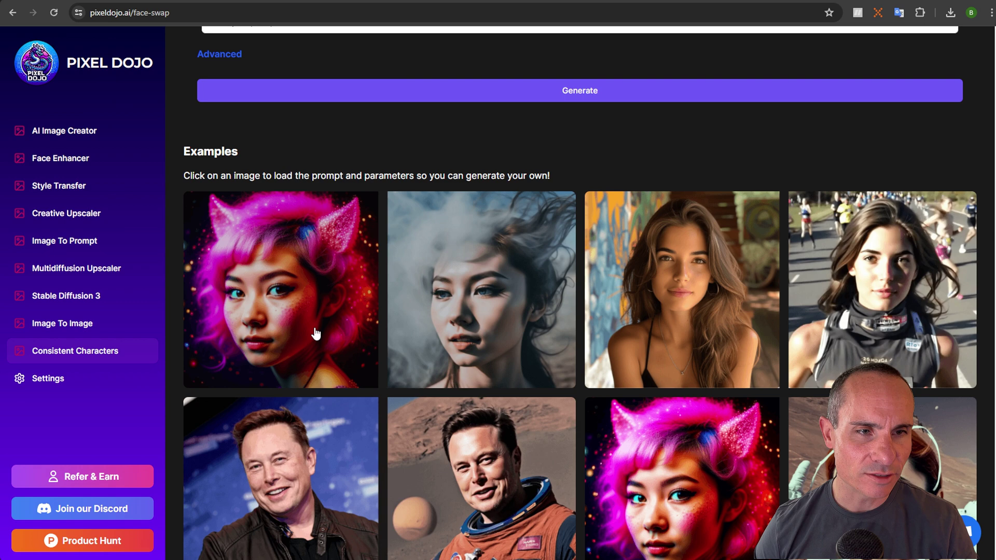
{"action": "left_click", "coordinate": [327, 283]}
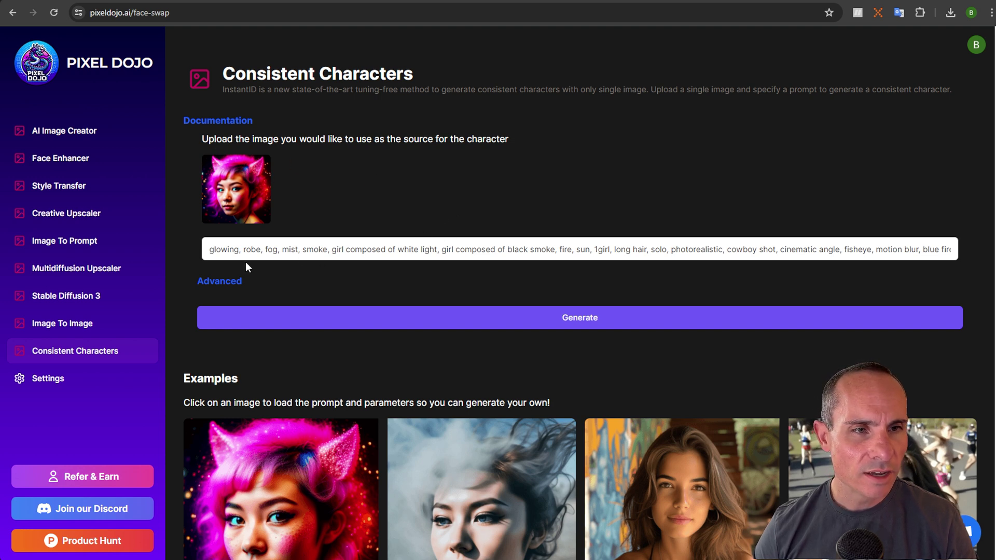
{"action": "left_click_drag", "start_coordinate": [209, 249], "coordinate": [979, 288]}
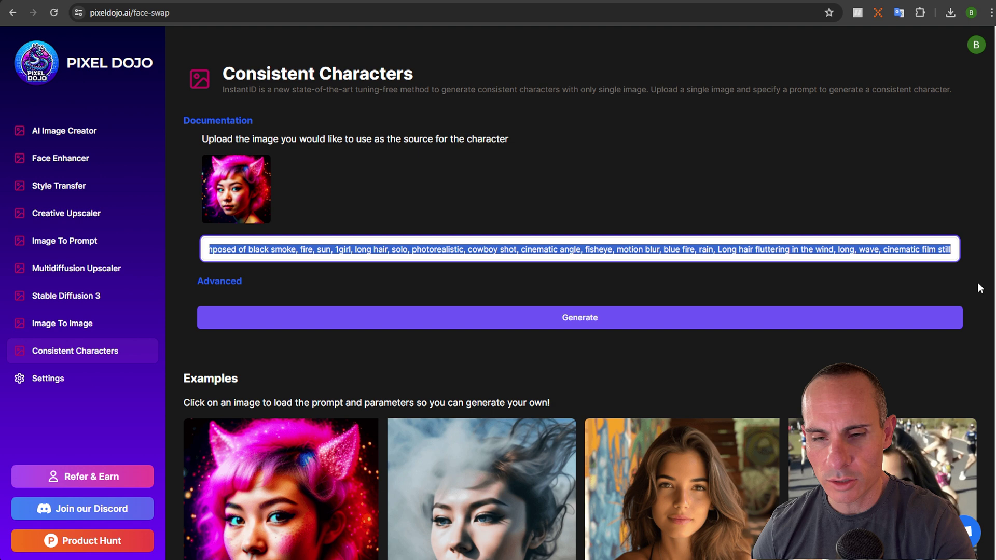
{"action": "key", "text": "BackSpace"}
{"action": "type", "text": "photo of a woman runnning a marathon"}
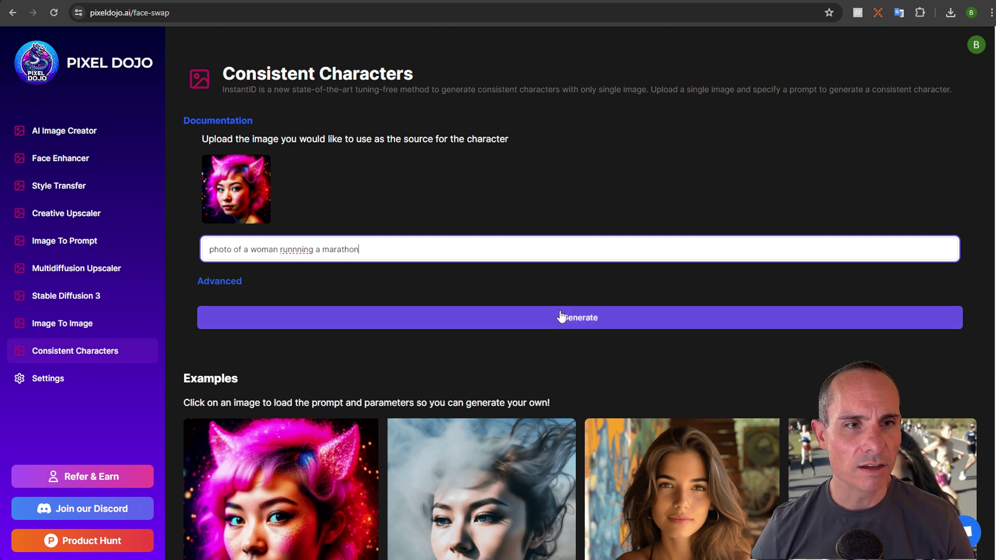
{"action": "left_click", "coordinate": [234, 286]}
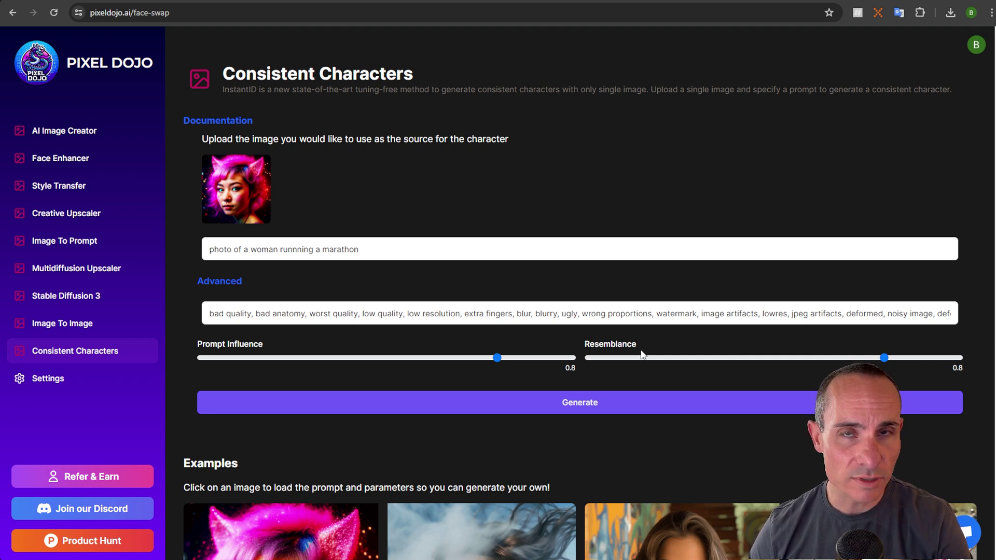
- Generate the consistent-character image of the pink-haired woman running a marathon
{"action": "left_click", "coordinate": [596, 399]}
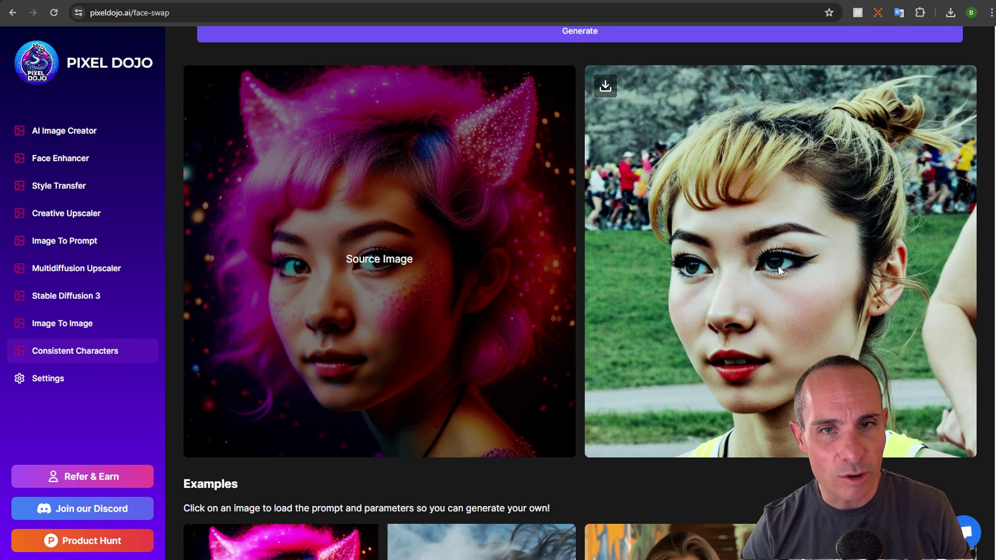
{"action": "scroll", "coordinate": [778, 266], "scroll_direction": "up", "scroll_amount": 1}
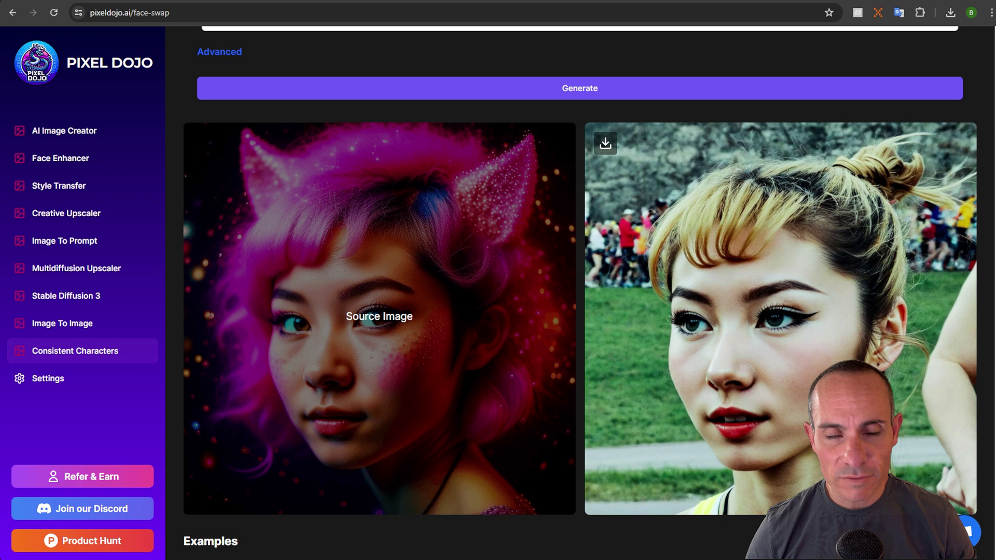